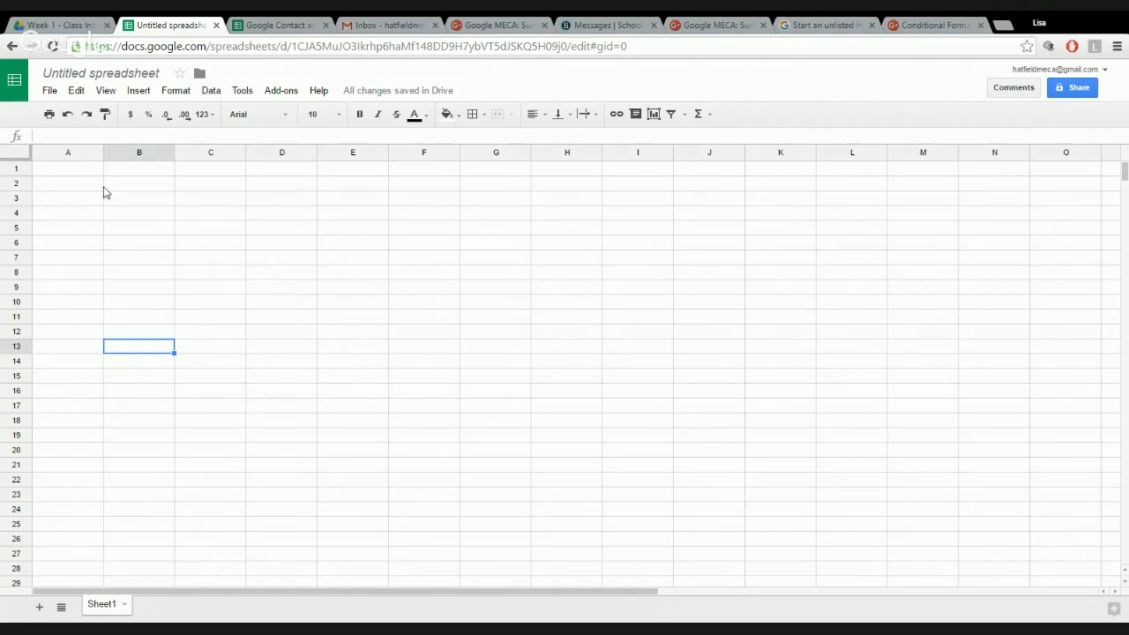
# Enter the headers Name, Week 1, Week 2 and Week 3 in cells A1 through D1
pyautogui.click(78, 173)
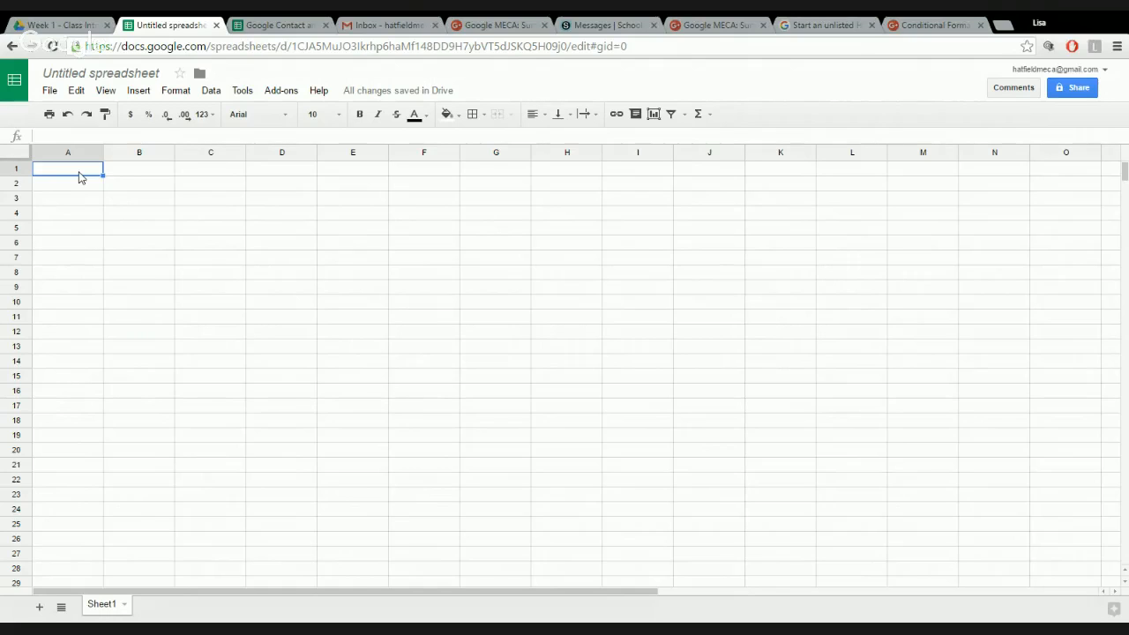
pyautogui.write('Name')
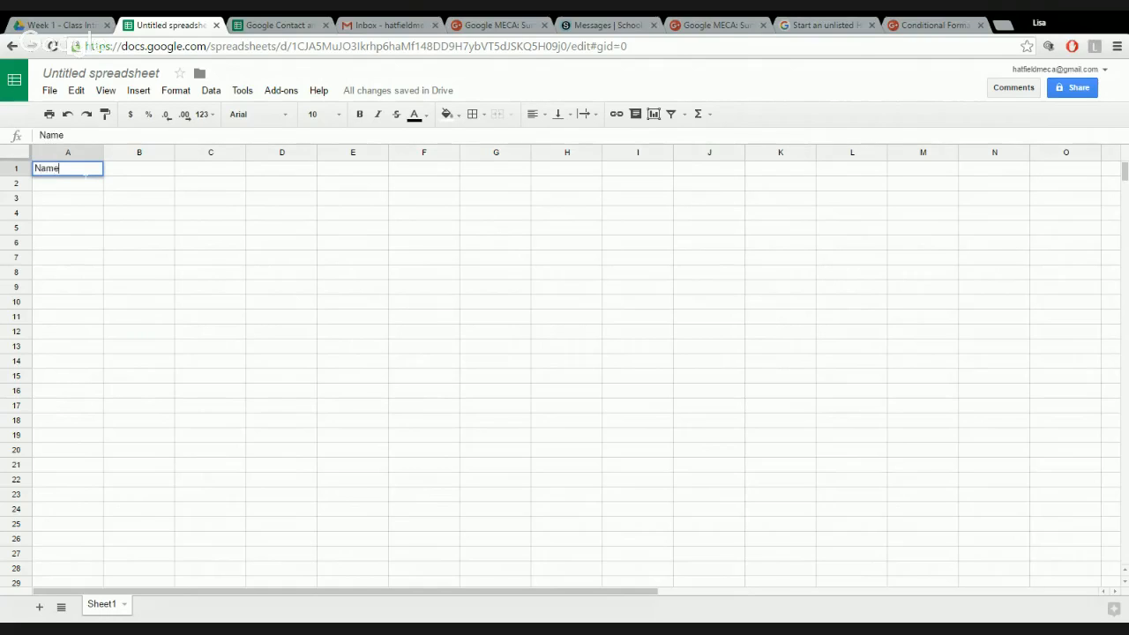
pyautogui.press('Tab')
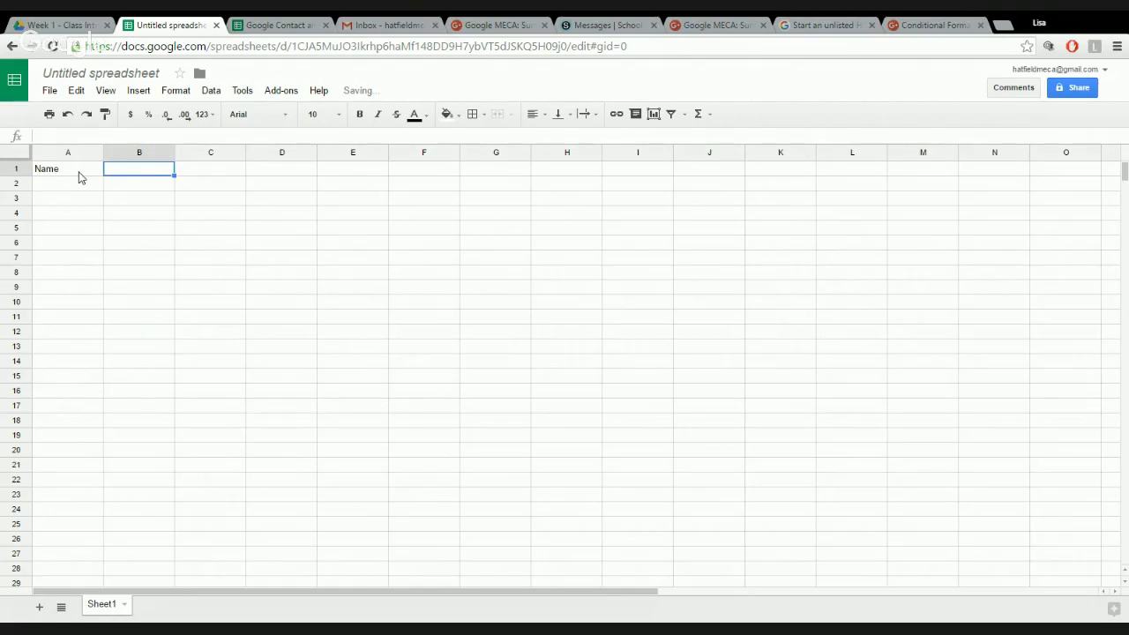
pyautogui.write('Week 1')
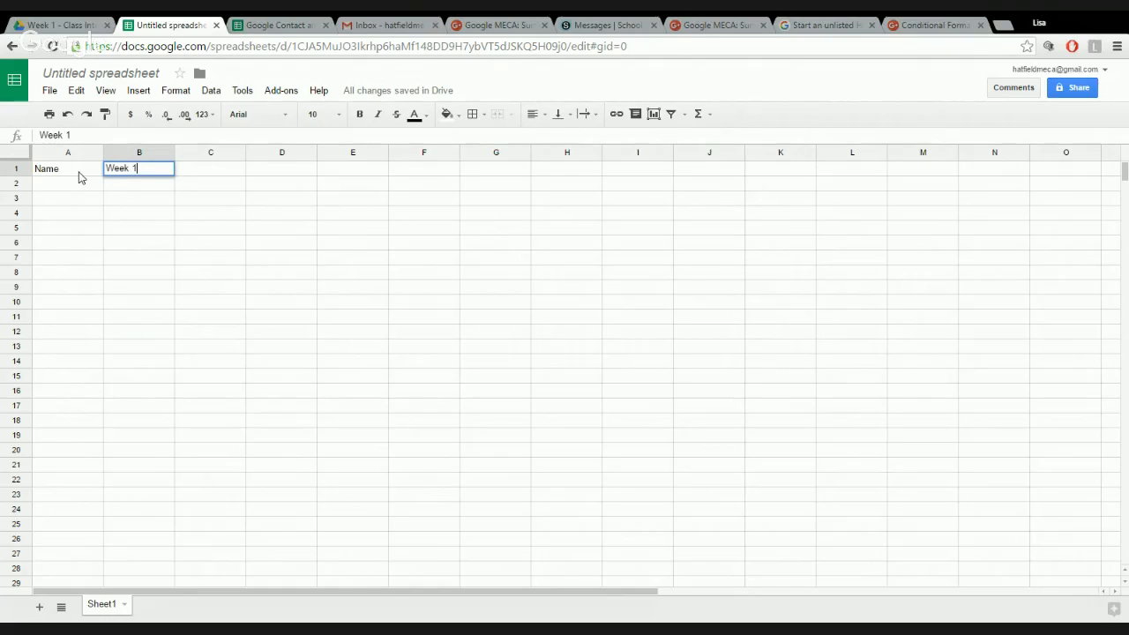
pyautogui.press('Tab')
pyautogui.write('Week 2')
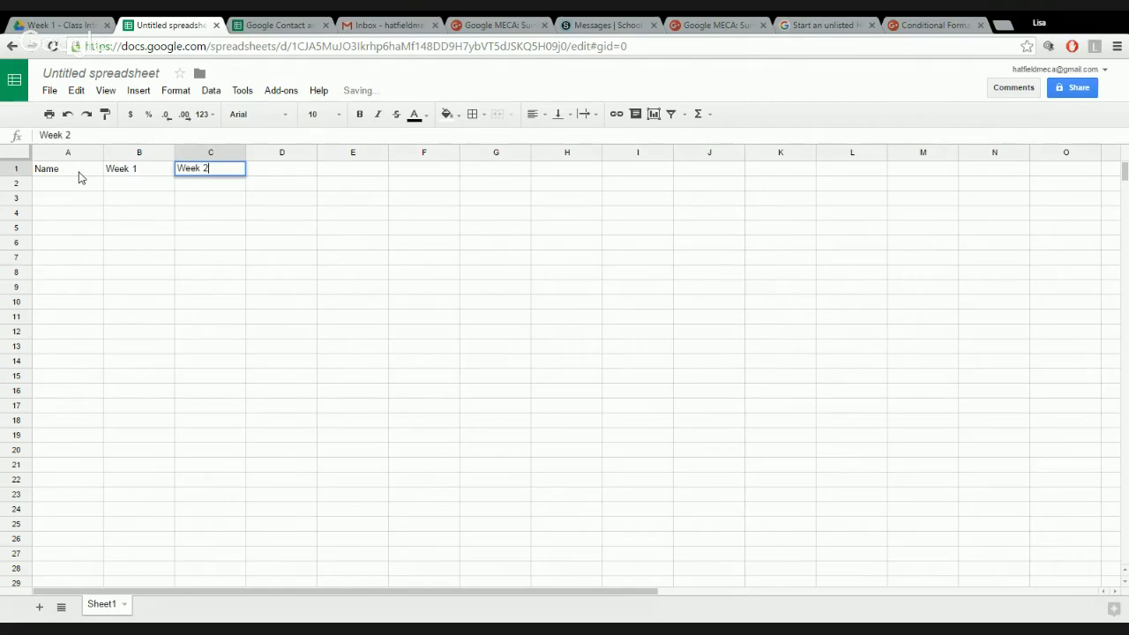
pyautogui.press('Tab')
pyautogui.write('Week 3')
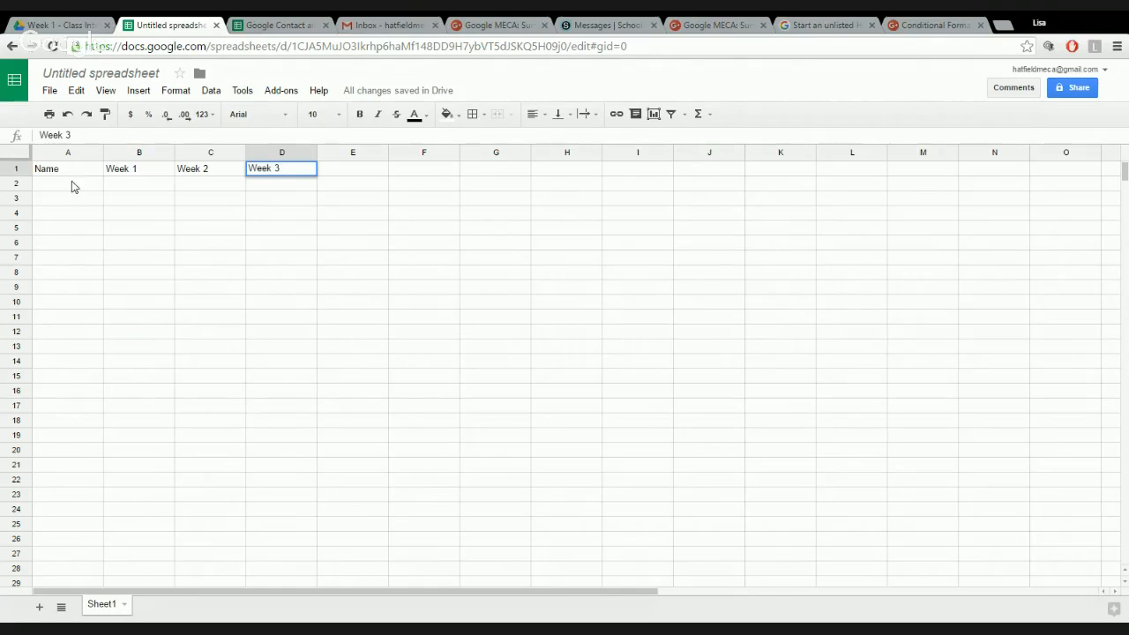
# Fill cells A2 through A7 under the Name header with the six people's first names
pyautogui.click(73, 186)
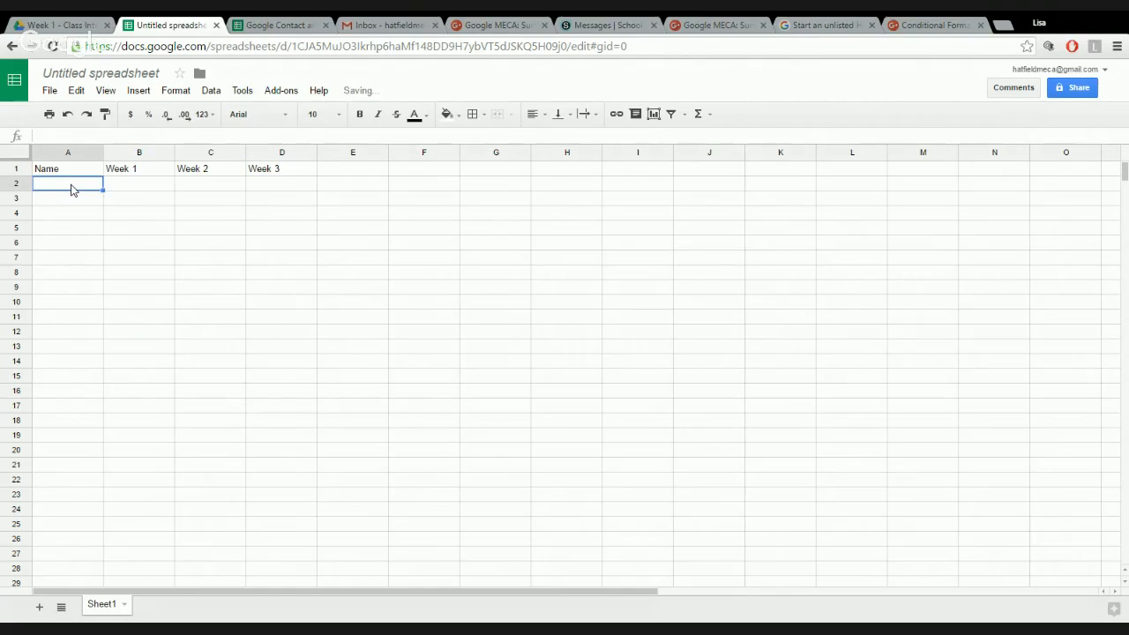
pyautogui.write('Susan')
pyautogui.press('Return')
pyautogui.write('David')
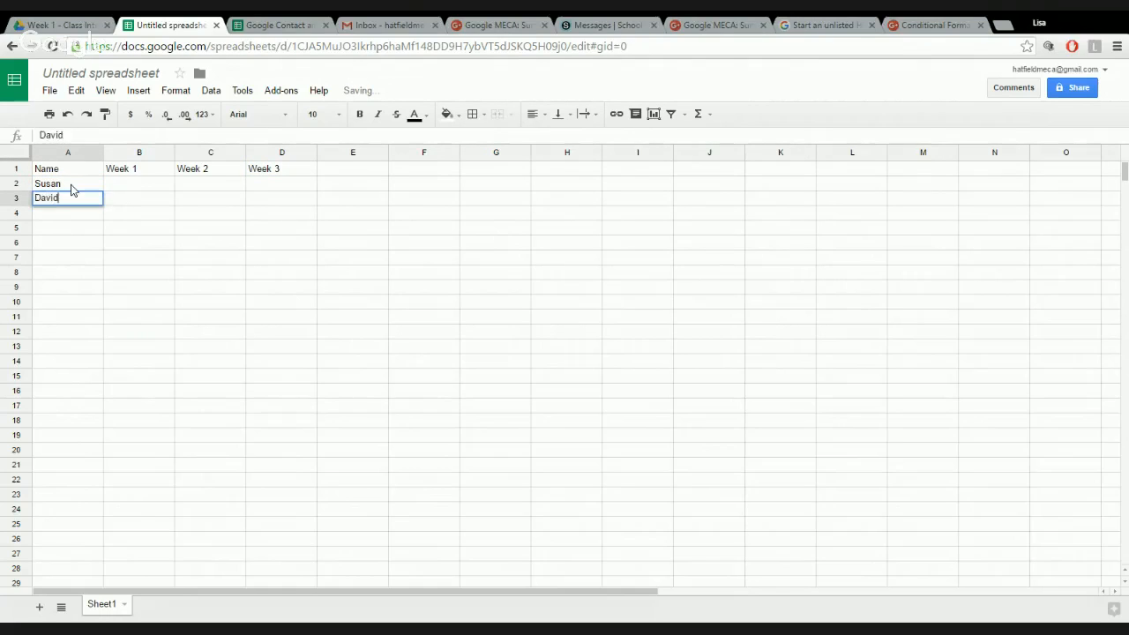
pyautogui.press('Return')
pyautogui.write('Mark')
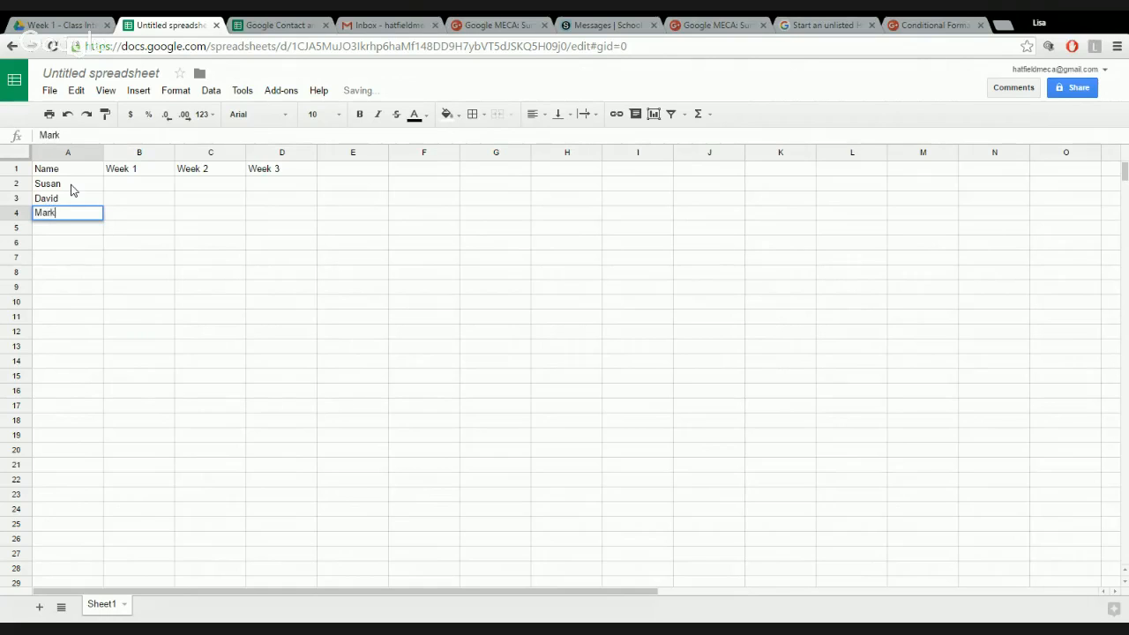
pyautogui.press('Return')
pyautogui.write('Lisa')
pyautogui.press('Return')
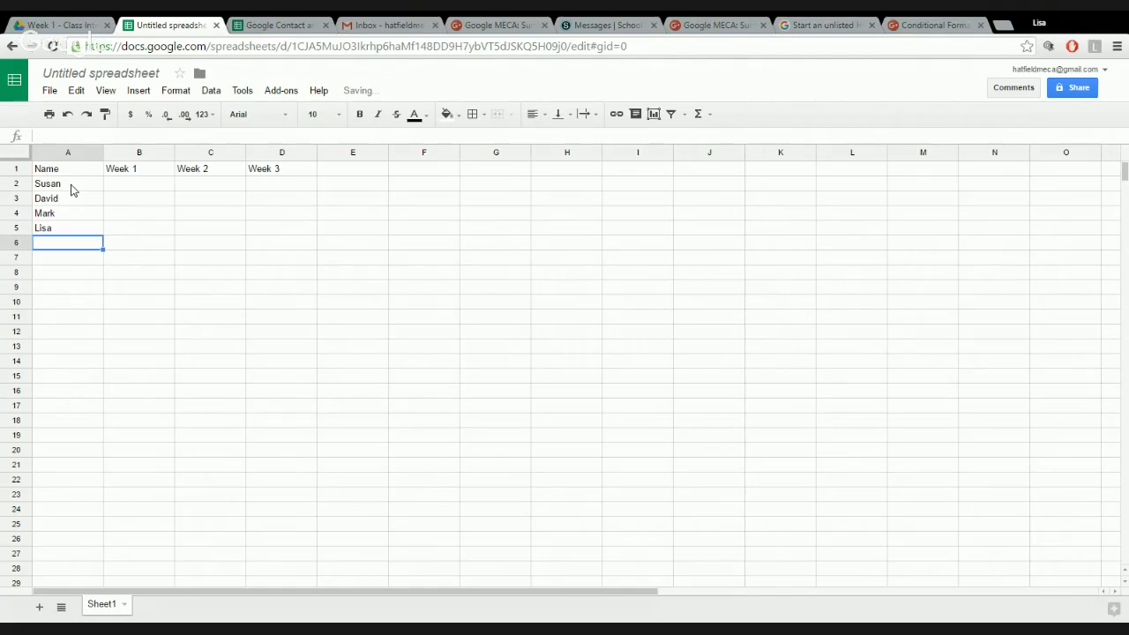
pyautogui.write('Matthew')
pyautogui.press('Return')
pyautogui.write('Kim')
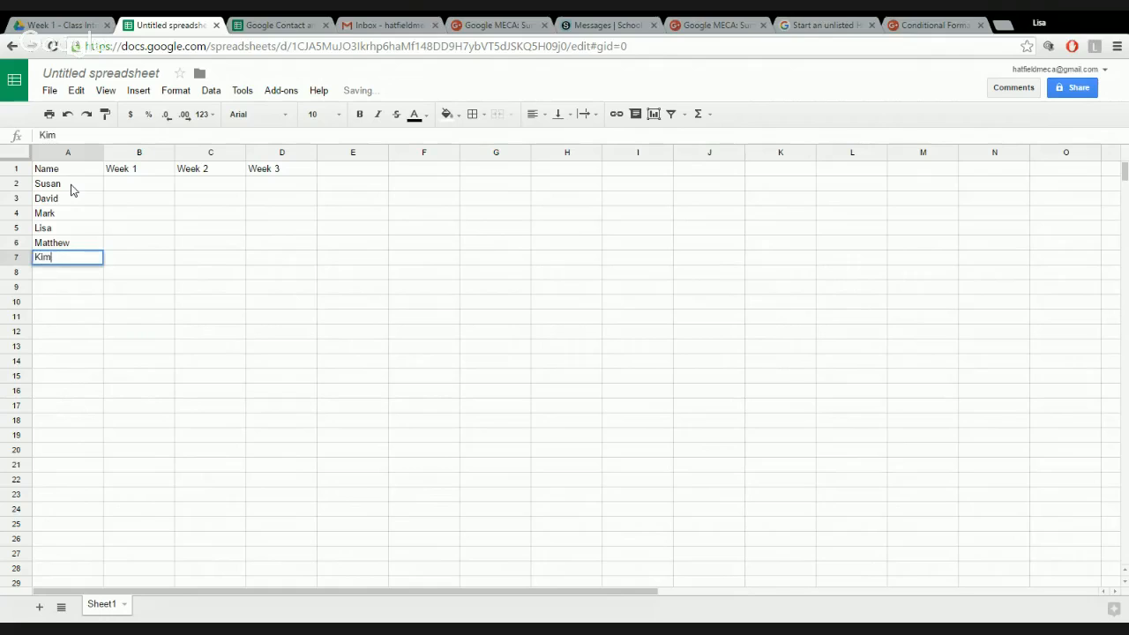
pyautogui.press('Return')
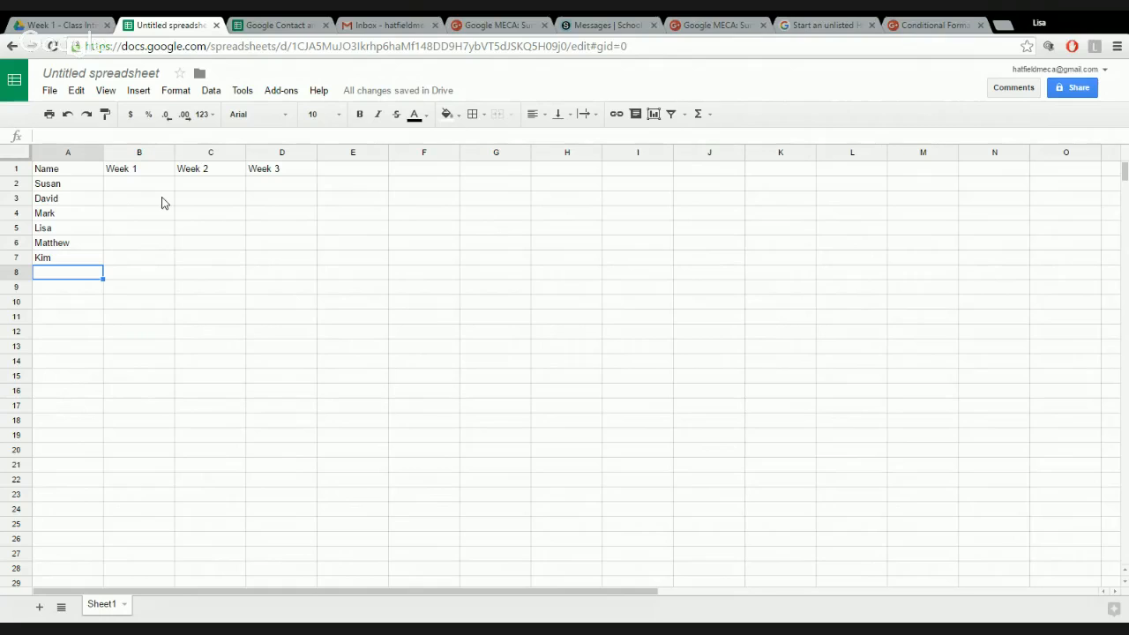
# Enter the Week 1 results 100, 80, Absent, 60, 78 and 91 in cells B2 through B7
pyautogui.click(140, 154)
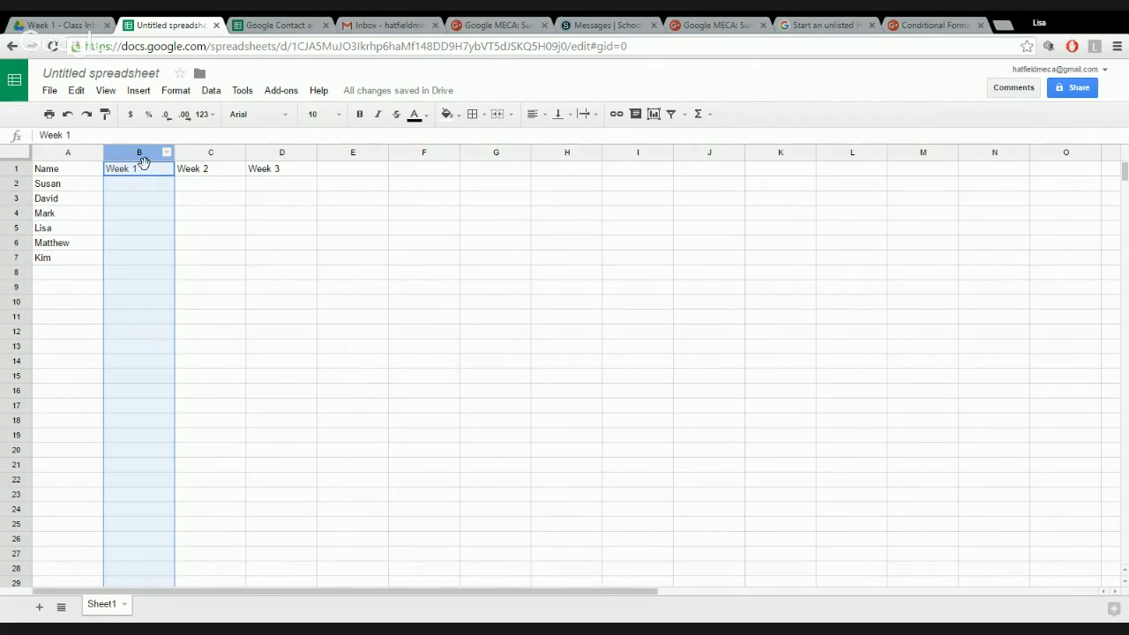
pyautogui.click(151, 187)
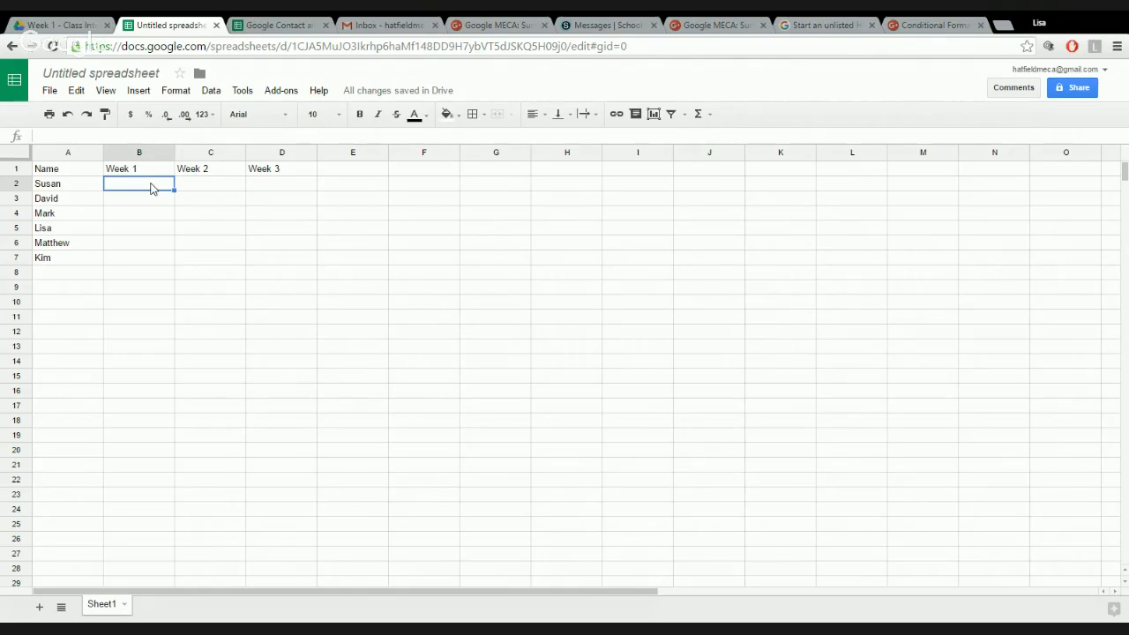
pyautogui.write('100')
pyautogui.press('Return')
pyautogui.write('80')
pyautogui.press('Return')
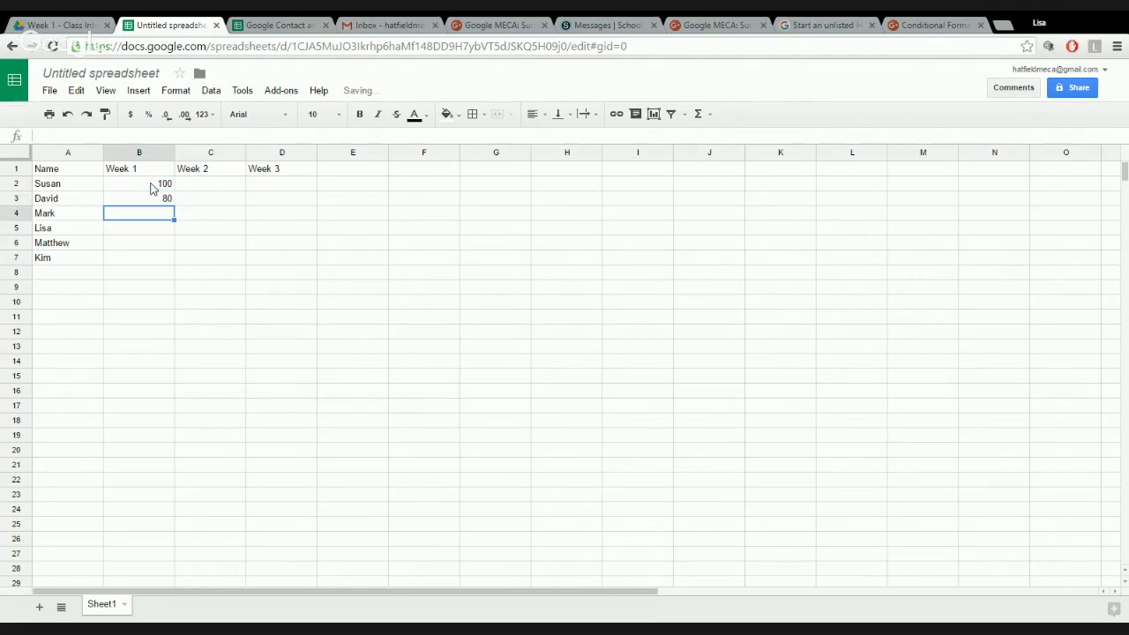
pyautogui.write('Absent')
pyautogui.press('Return')
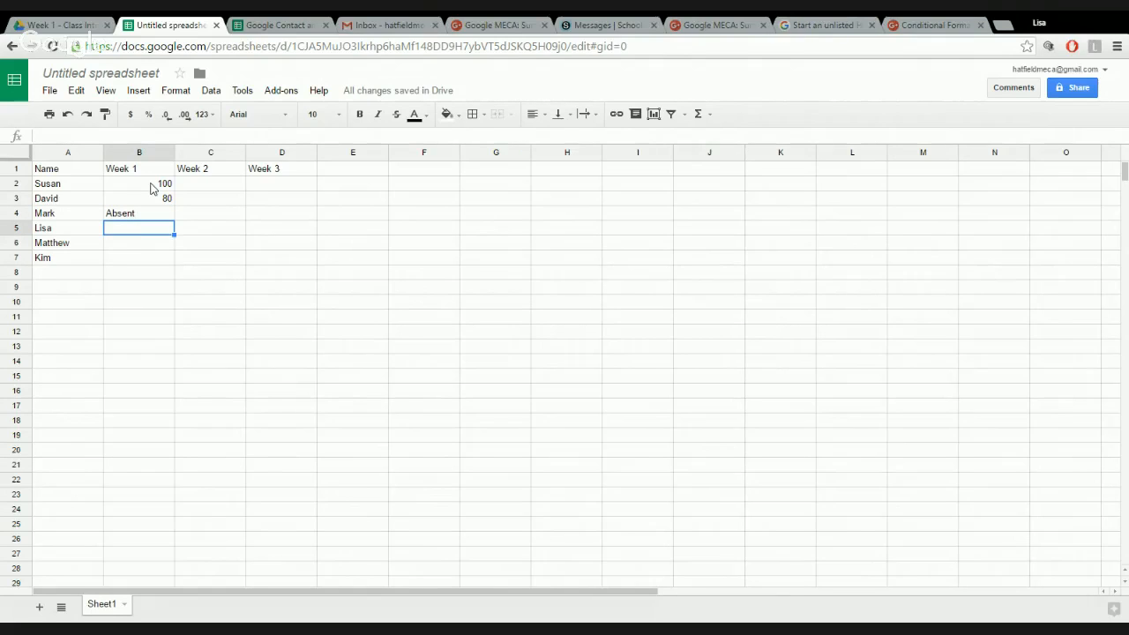
pyautogui.write('60')
pyautogui.press('Return')
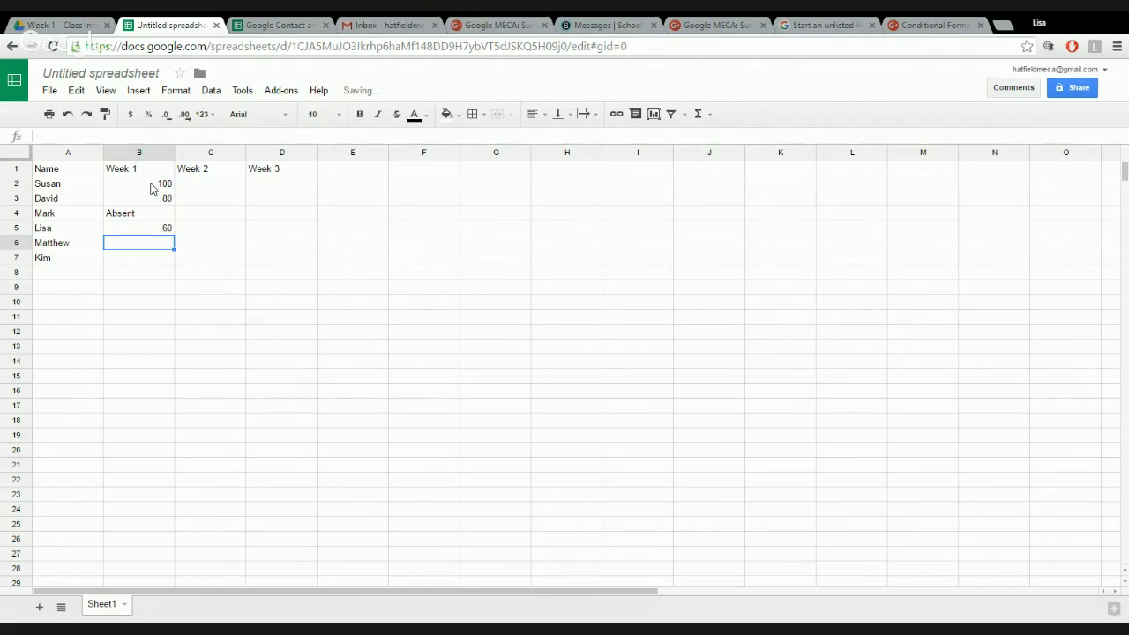
pyautogui.write('78')
pyautogui.press('Return')
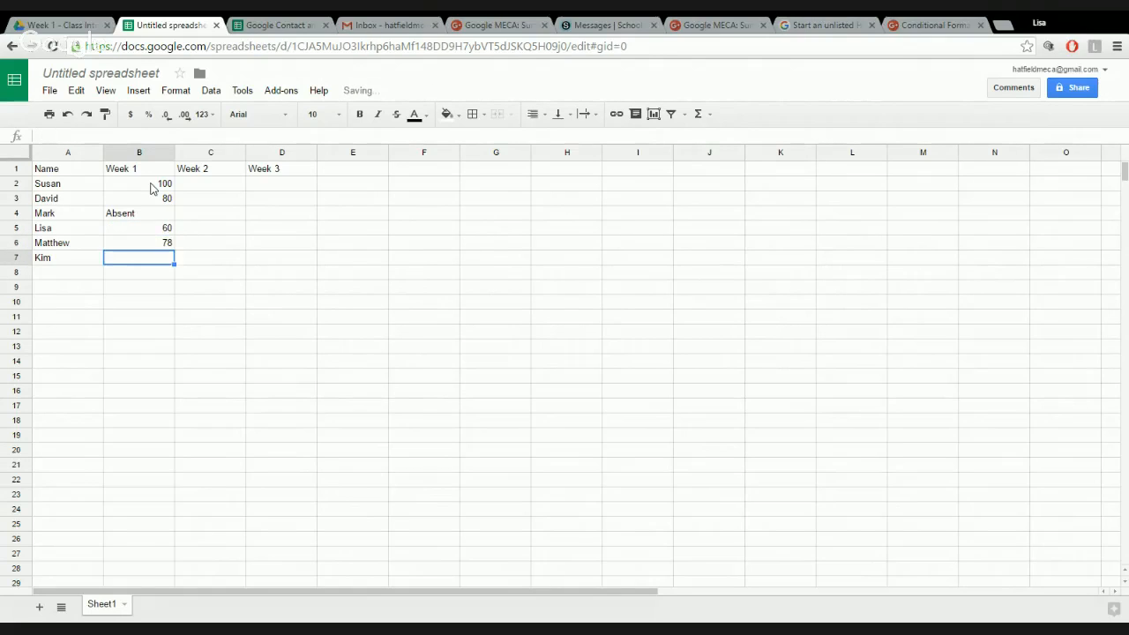
pyautogui.write('91')
pyautogui.press('Return')
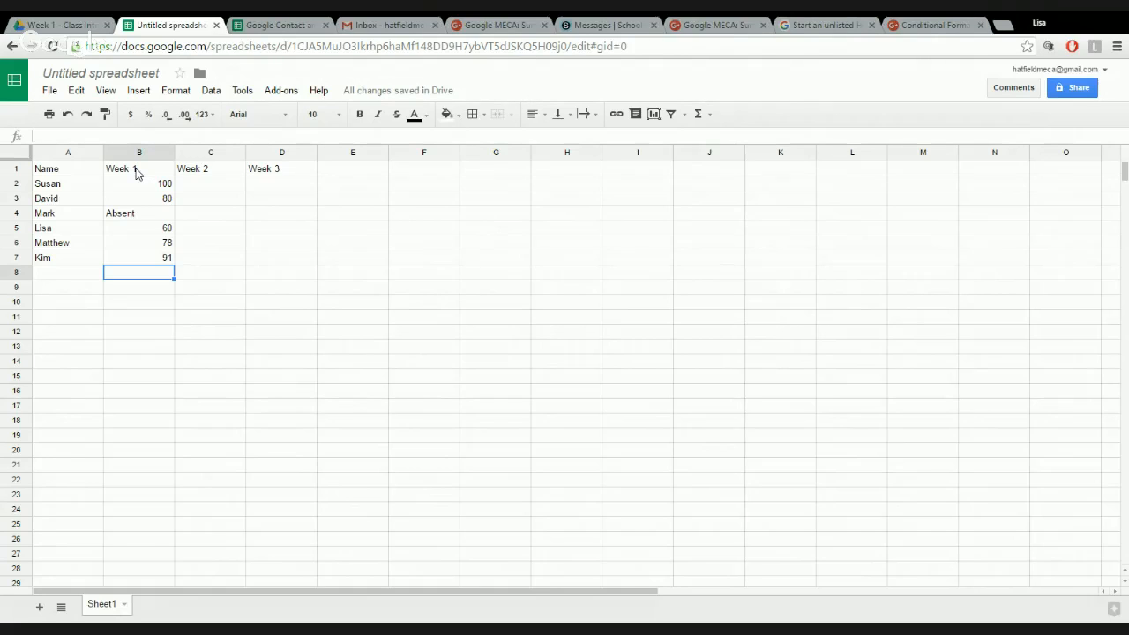
# Start a conditional formatting rule for the whole Week 1 column and confirm B1:B1000 as its range
pyautogui.click(140, 153)
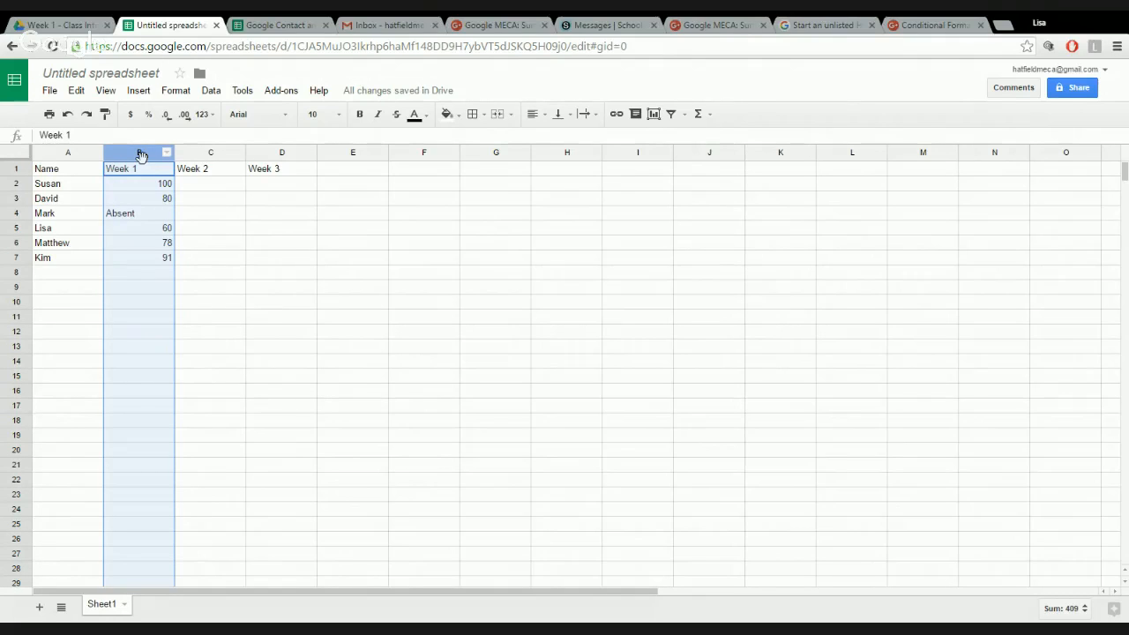
pyautogui.click(175, 92)
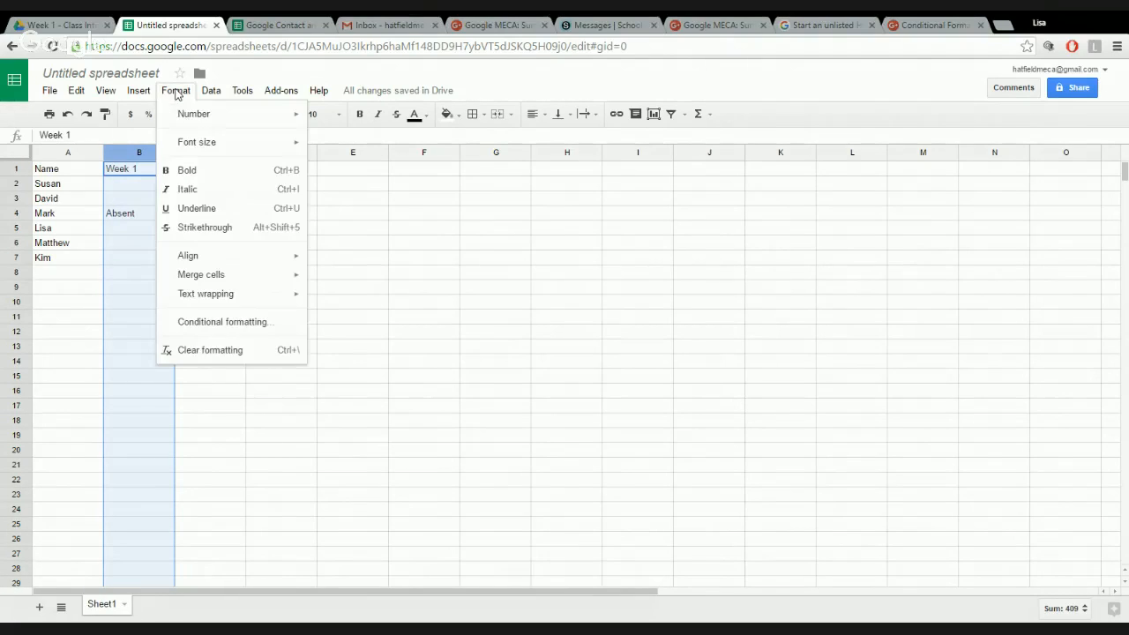
pyautogui.click(220, 323)
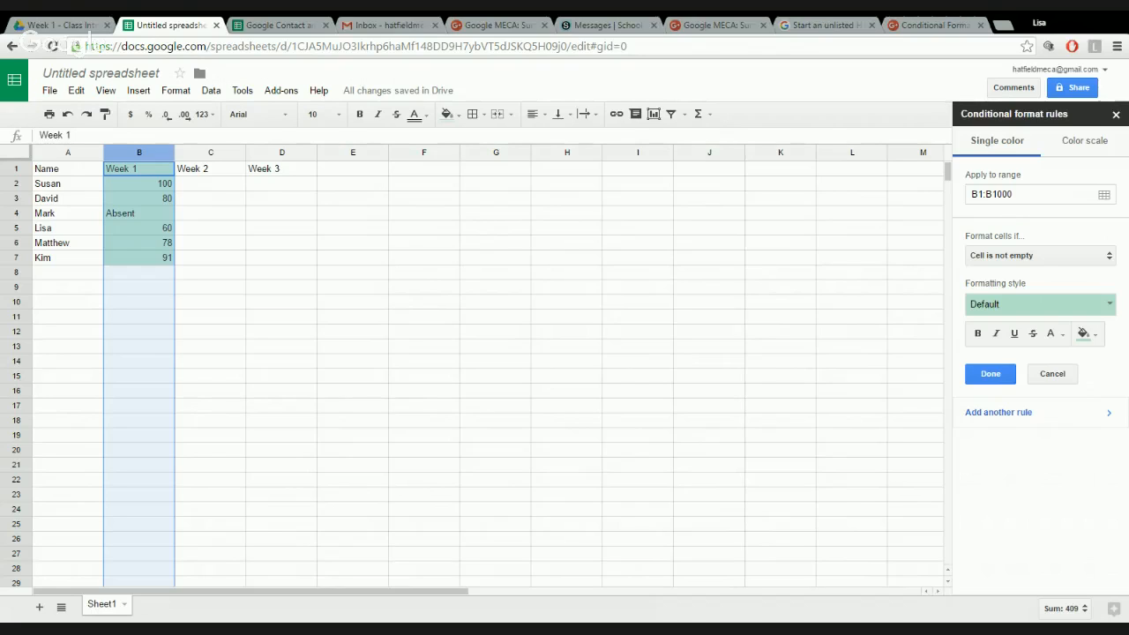
pyautogui.click(1107, 196)
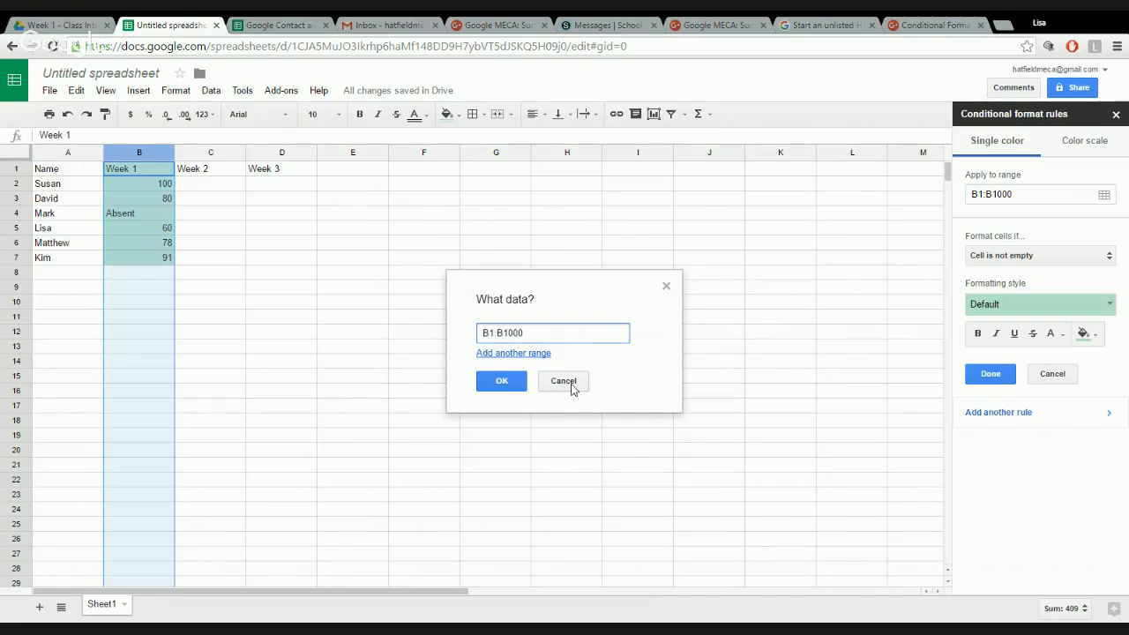
pyautogui.click(502, 381)
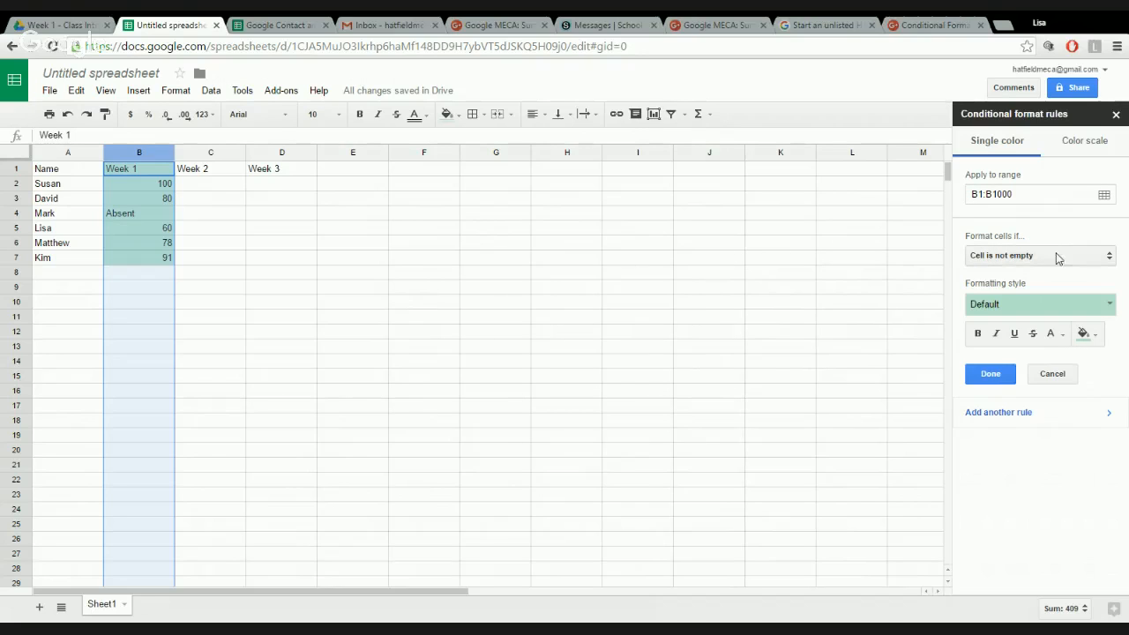
# Set the rule to format cells greater than or equal to 90 with the default green background, and save it
pyautogui.click(1108, 258)
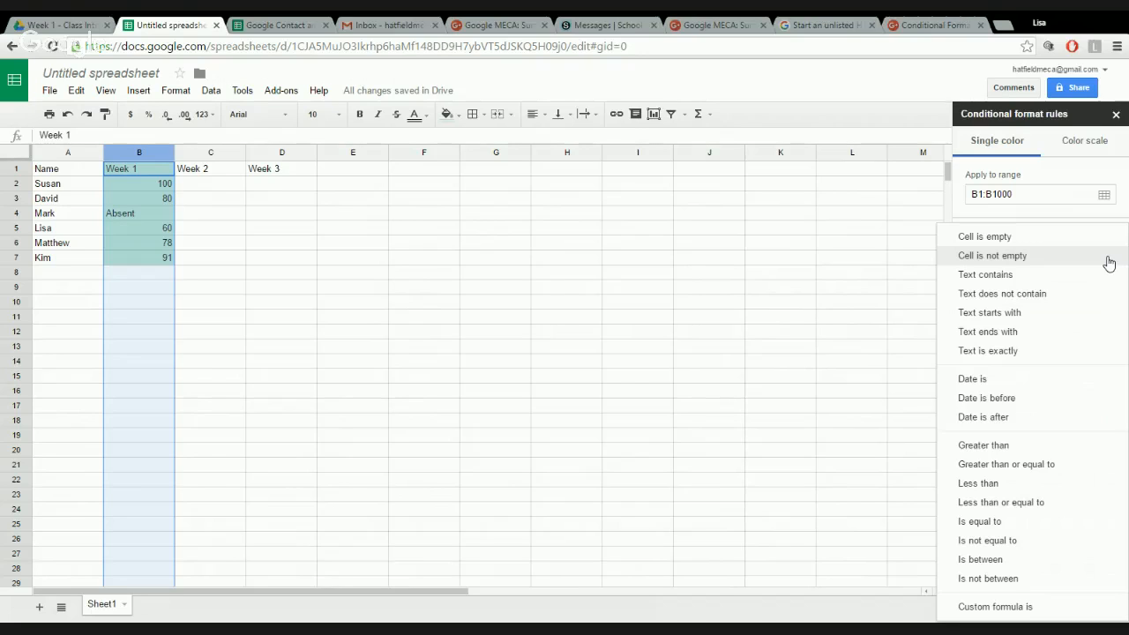
pyautogui.click(1033, 446)
pyautogui.click(1108, 255)
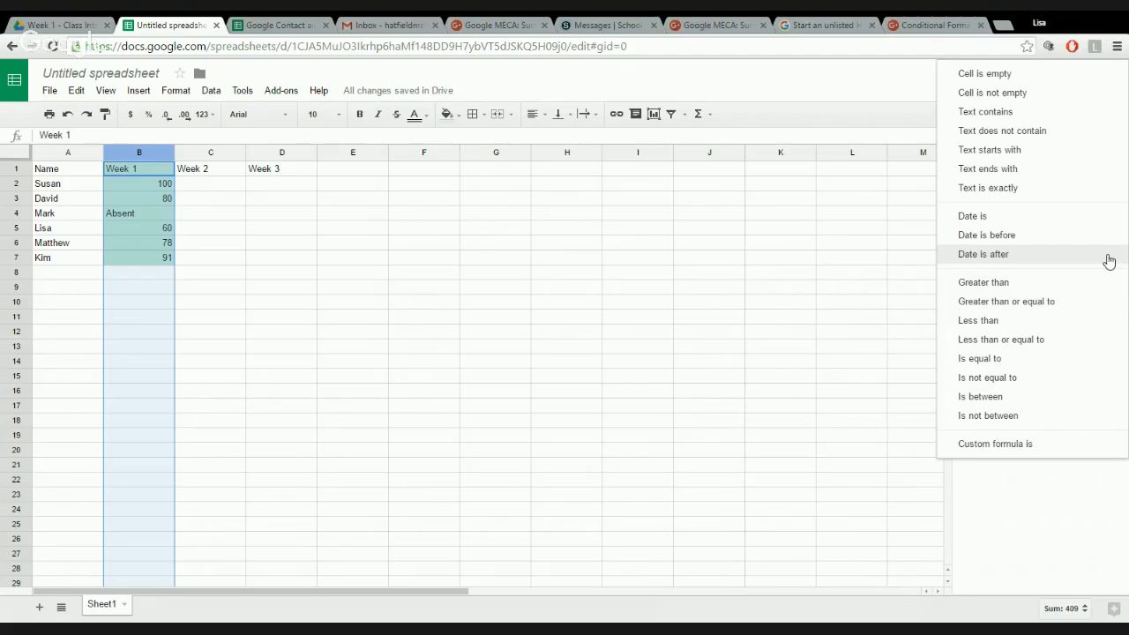
pyautogui.click(1078, 305)
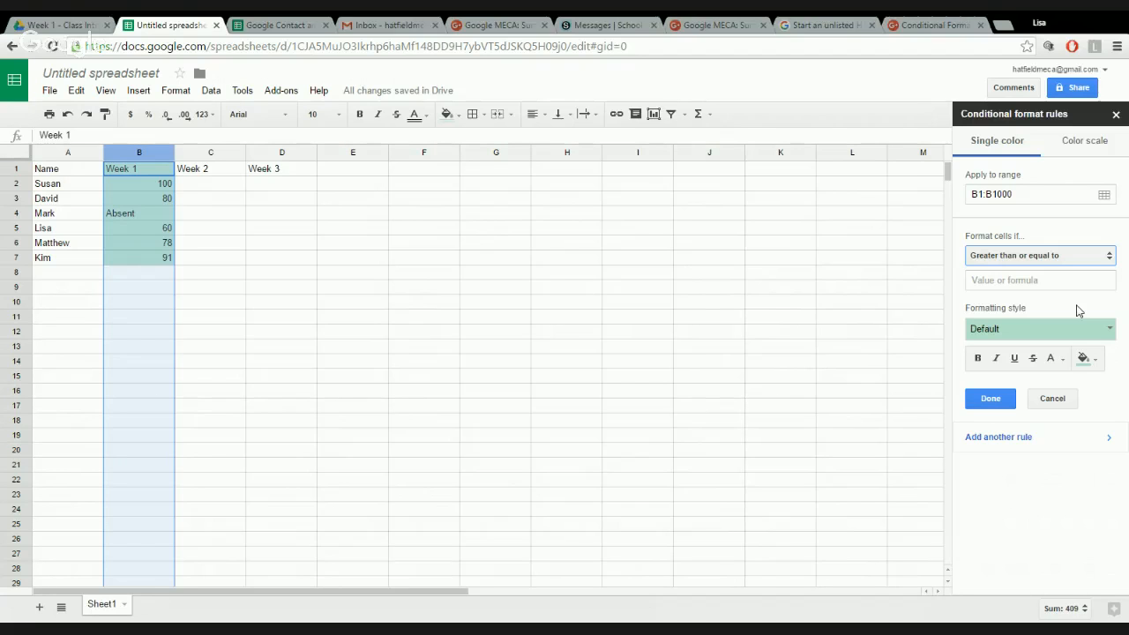
pyautogui.click(1041, 280)
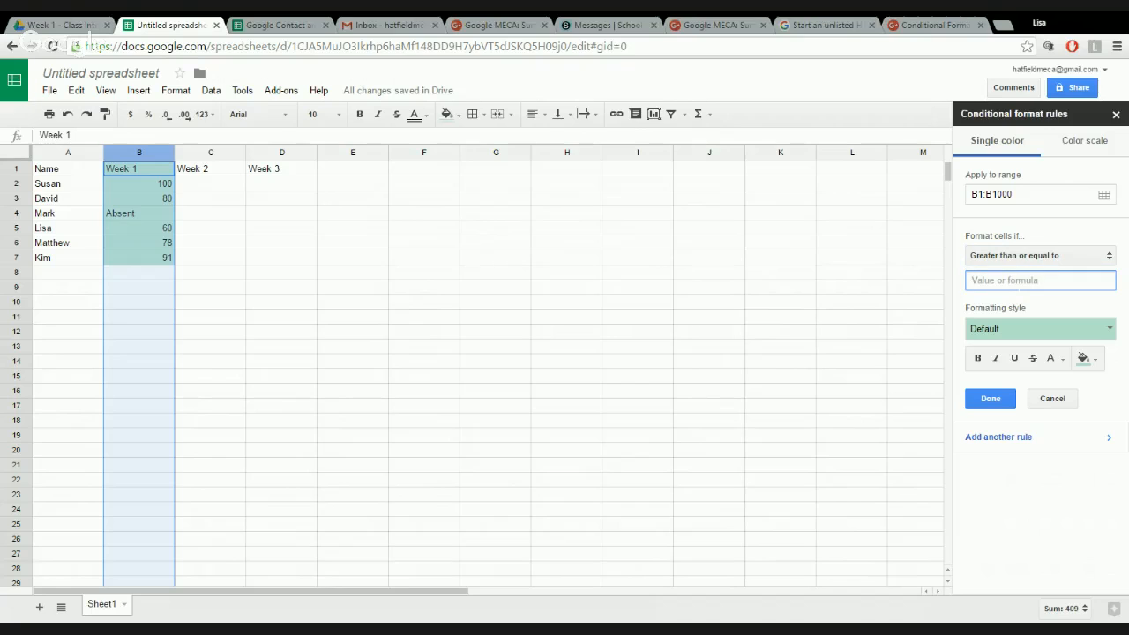
pyautogui.write('90')
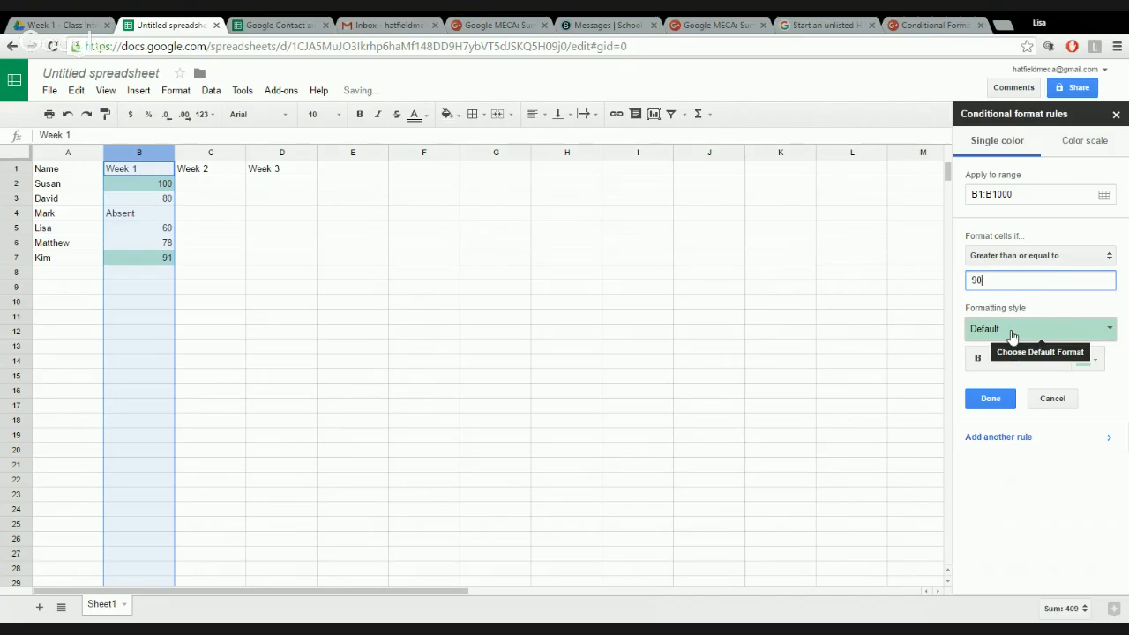
pyautogui.click(1032, 332)
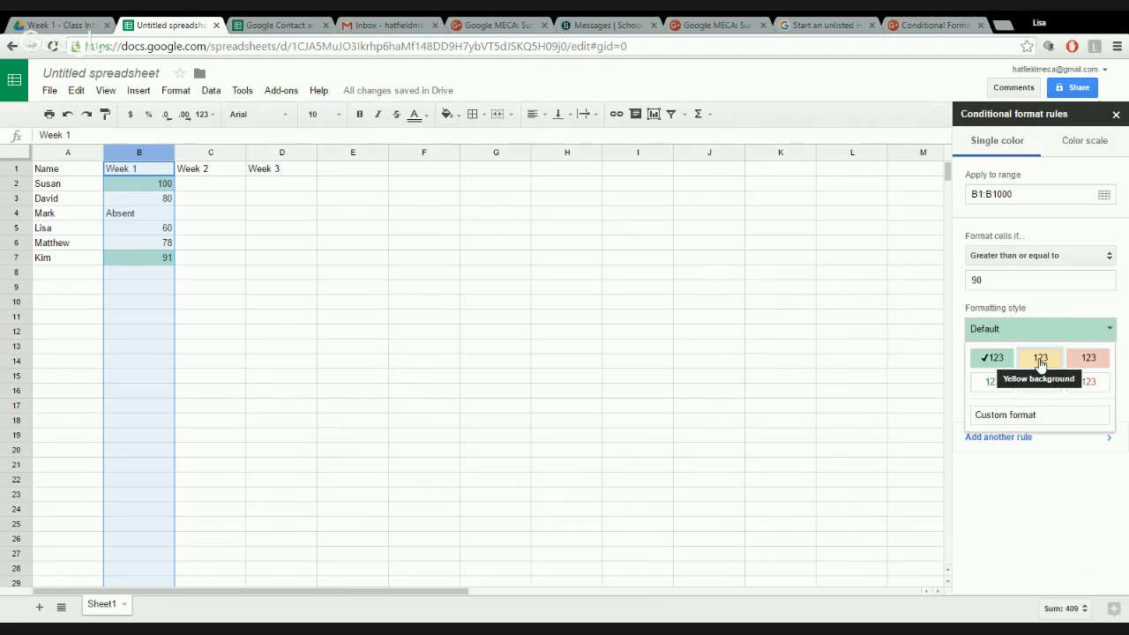
pyautogui.click(1065, 333)
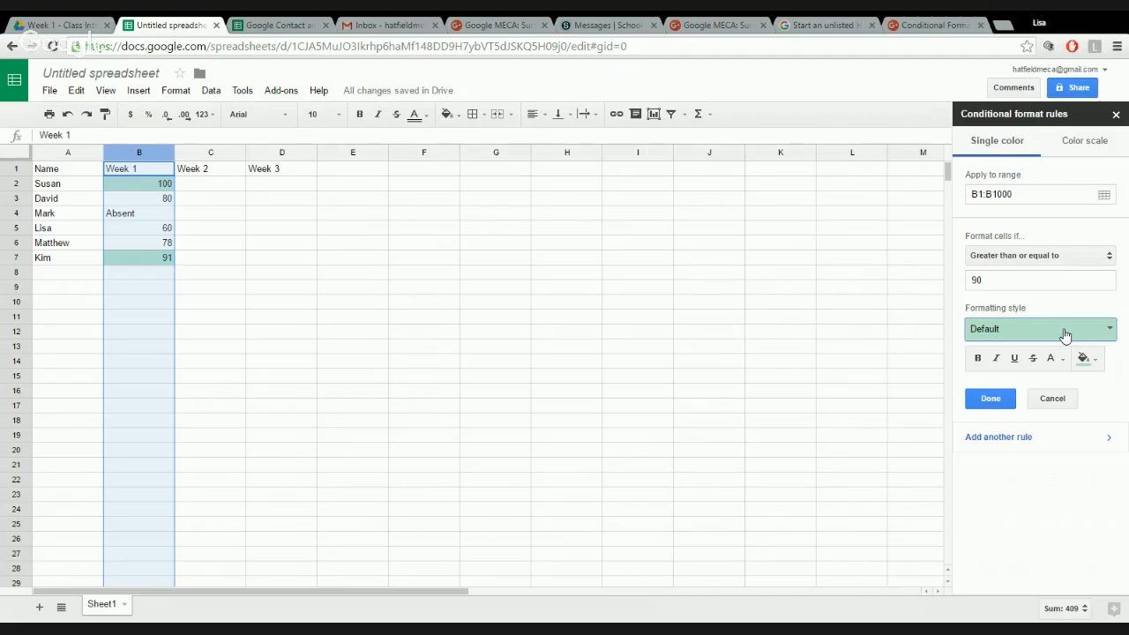
pyautogui.click(992, 400)
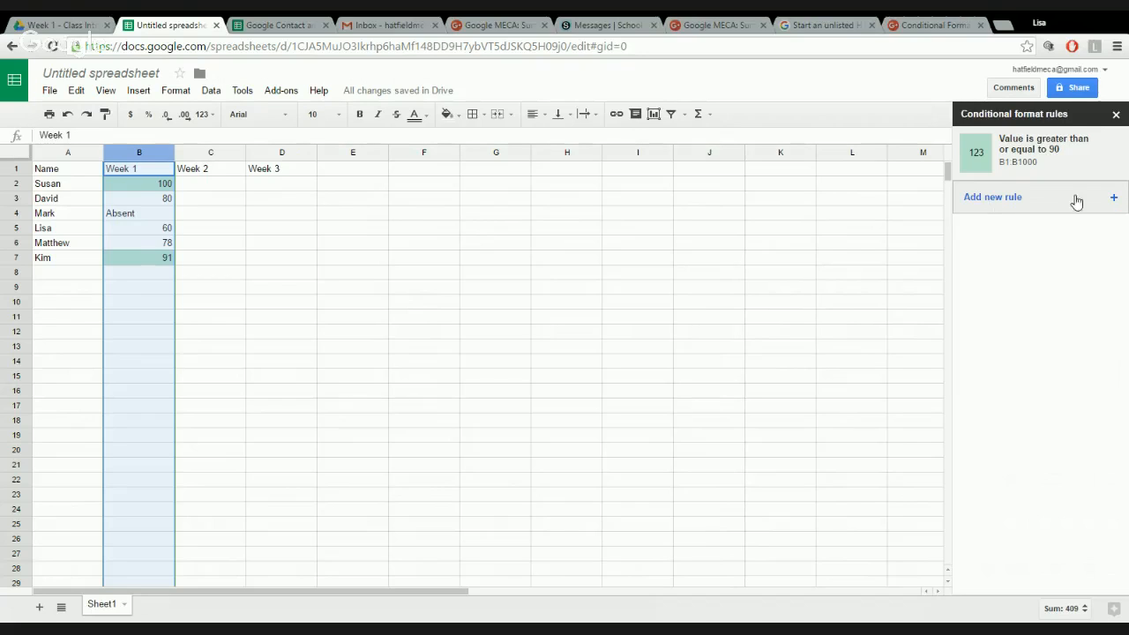
# Add a Week 1 rule that formats values between 70 and 89 with the default yellow background, and save it
pyautogui.click(1115, 199)
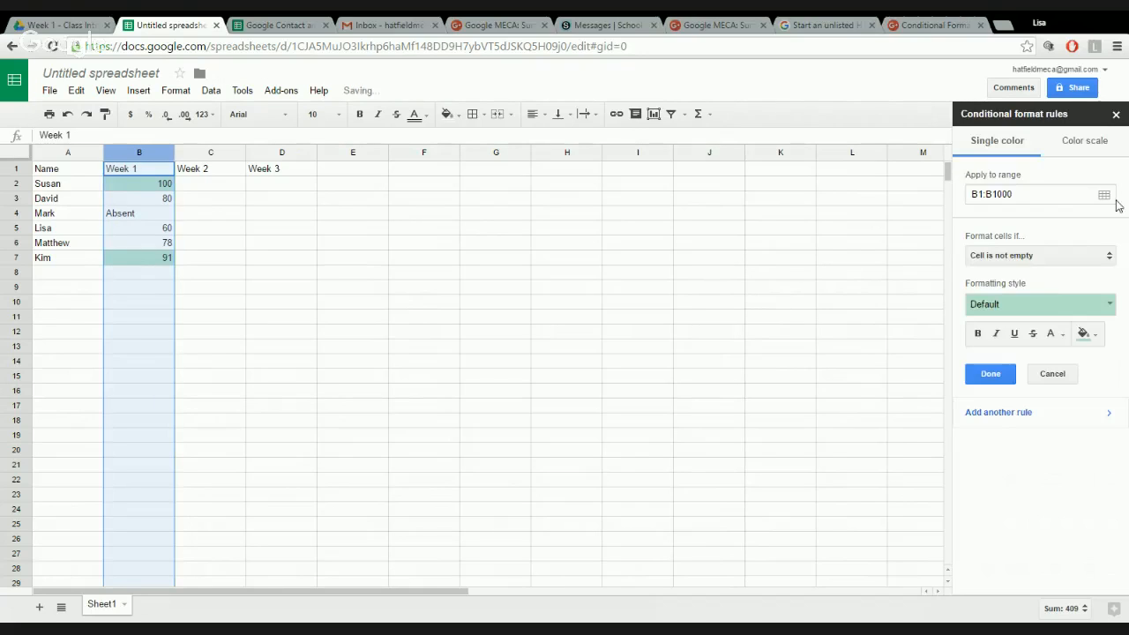
pyautogui.click(1044, 256)
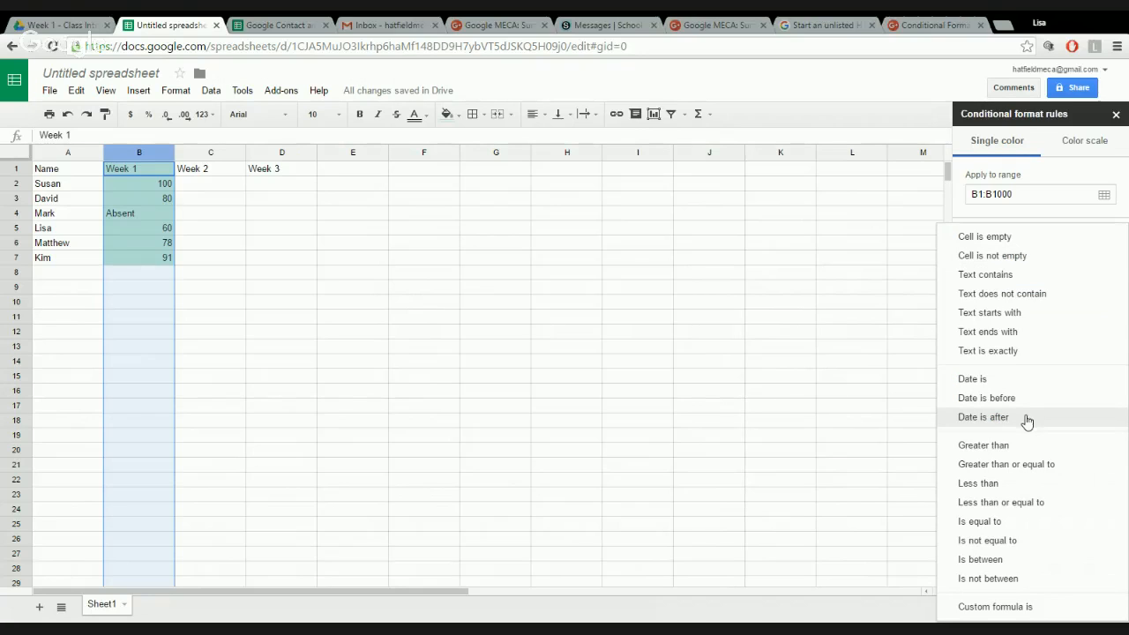
pyautogui.click(995, 561)
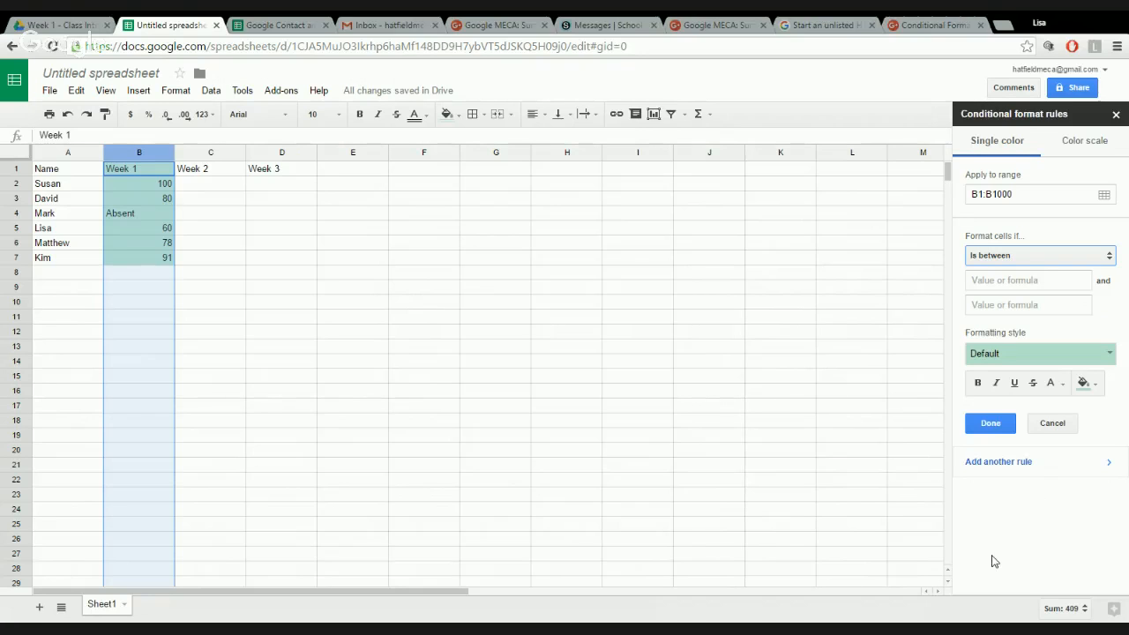
pyautogui.click(981, 279)
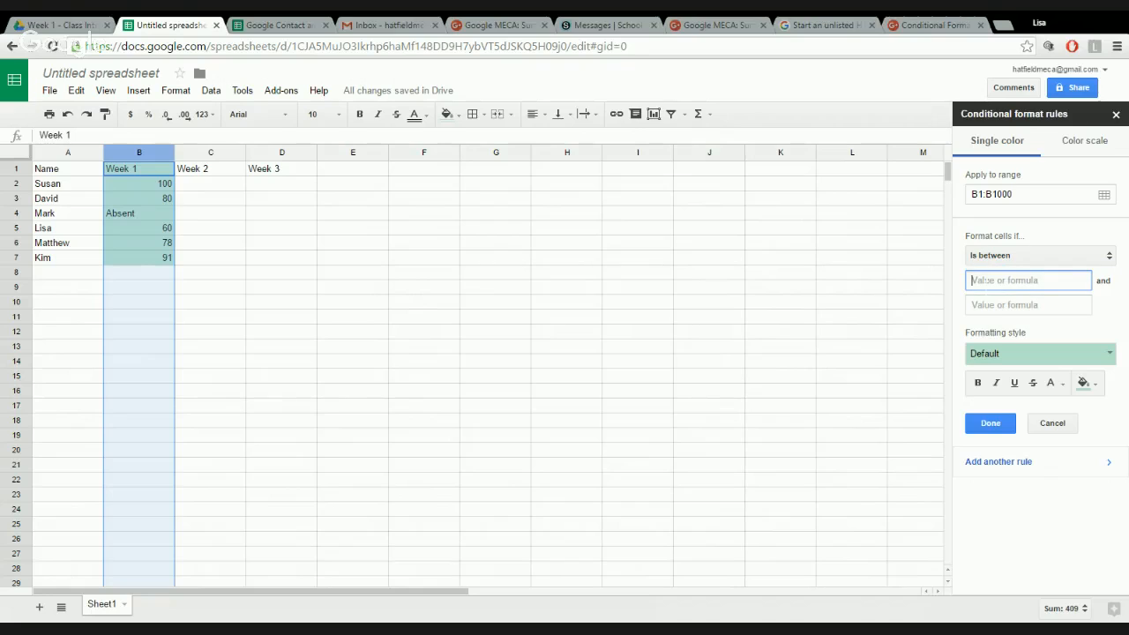
pyautogui.write('70')
pyautogui.click(986, 304)
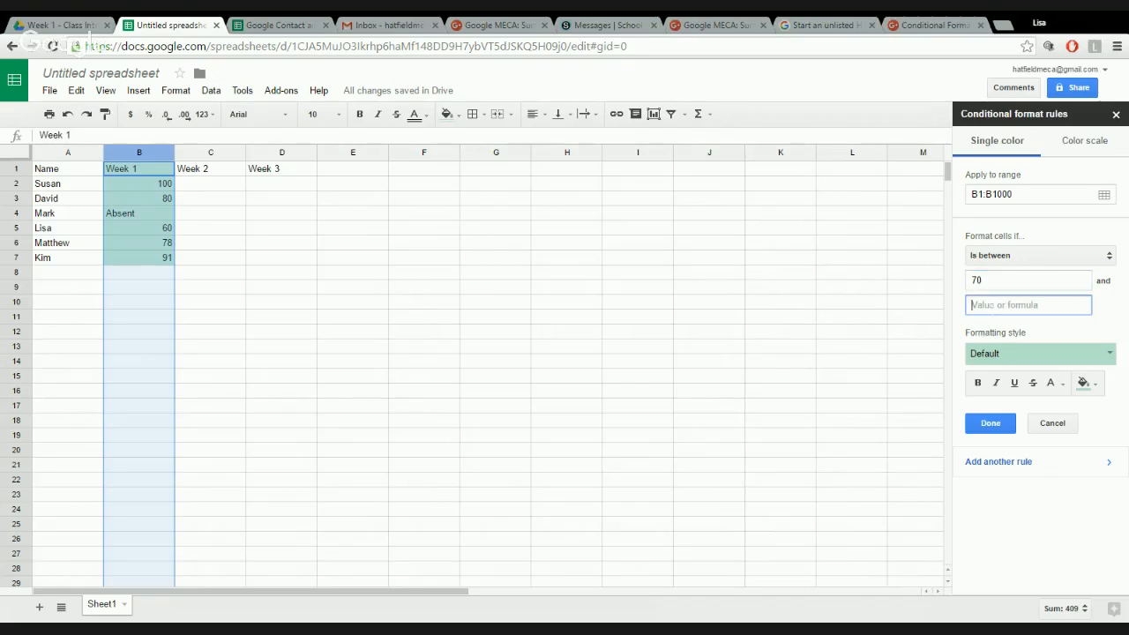
pyautogui.write('89')
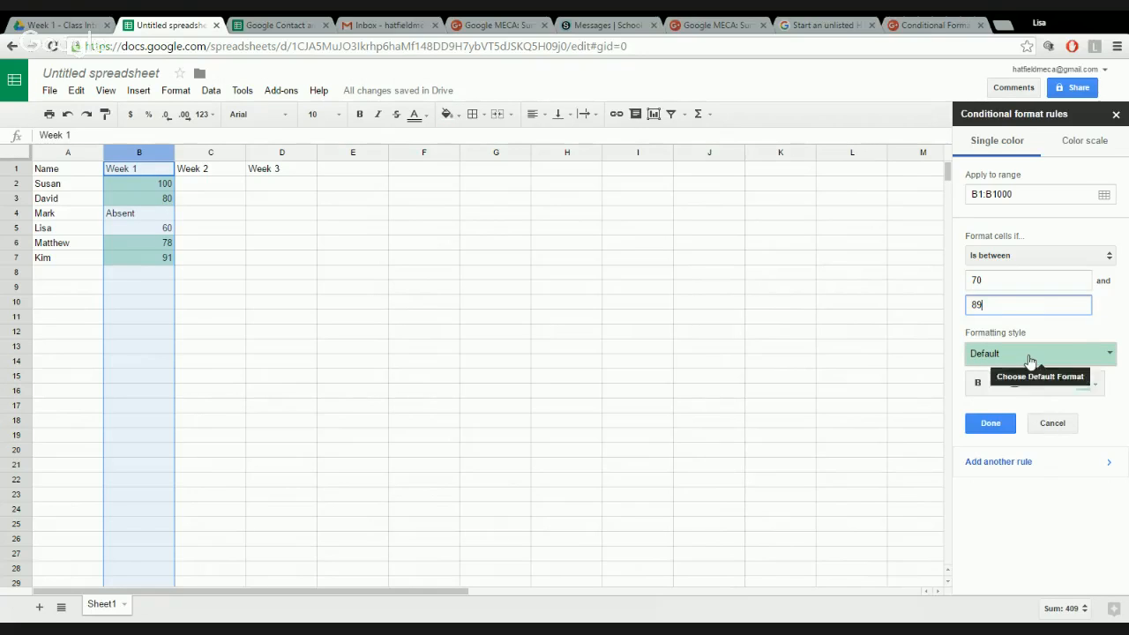
pyautogui.click(1025, 354)
pyautogui.click(1039, 382)
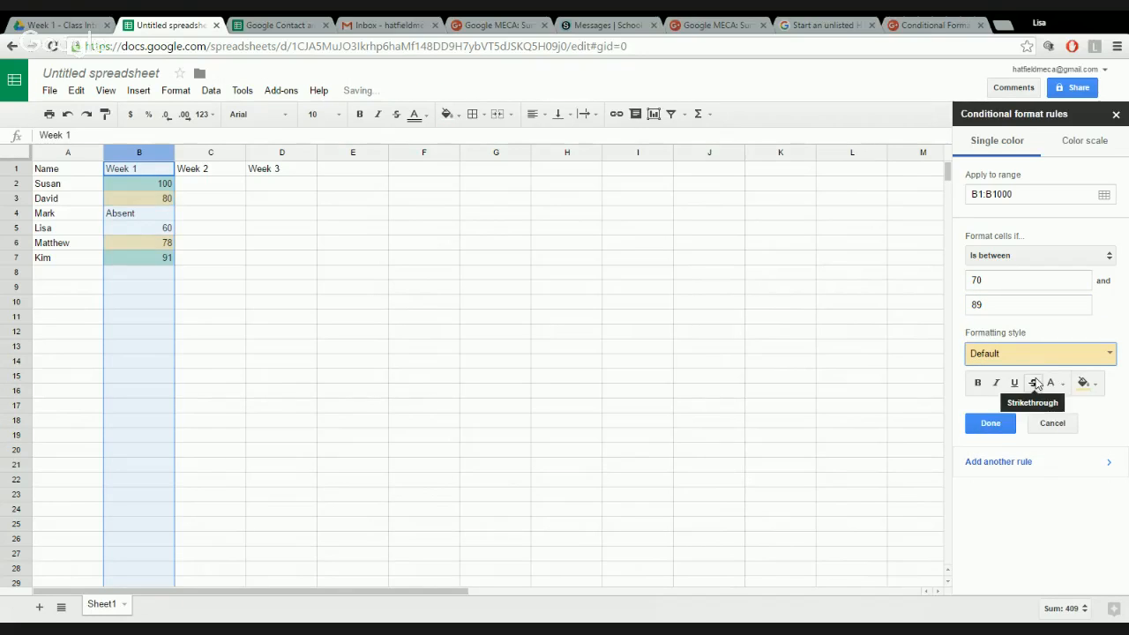
pyautogui.click(979, 424)
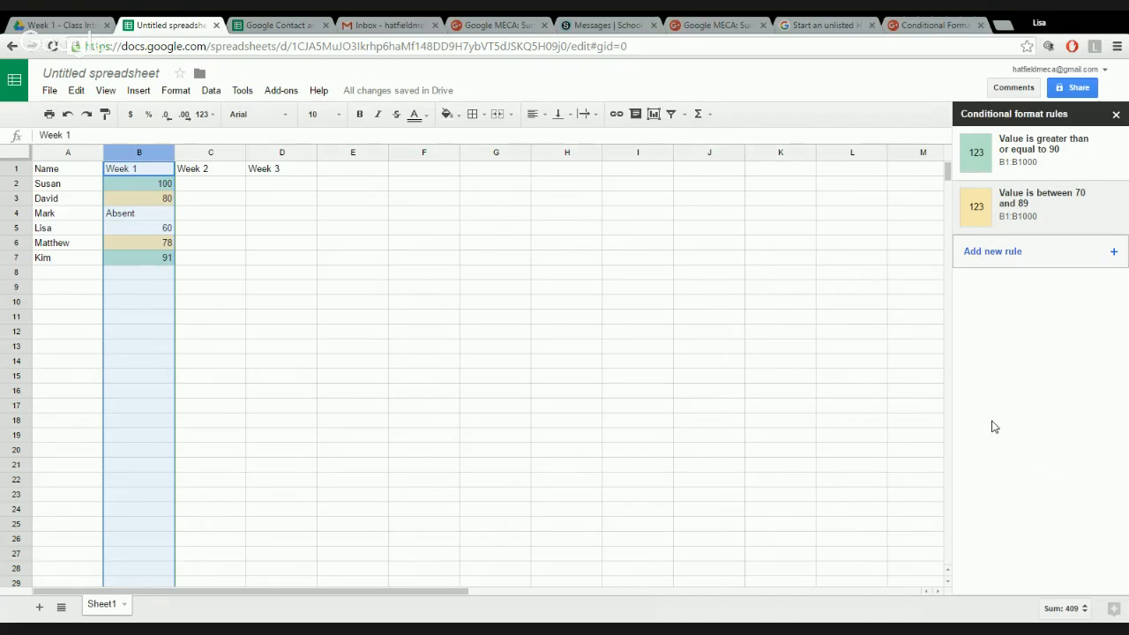
# Add a Week 1 rule that formats values less than or equal to 69 with the default light red background, and save it
pyautogui.click(1017, 254)
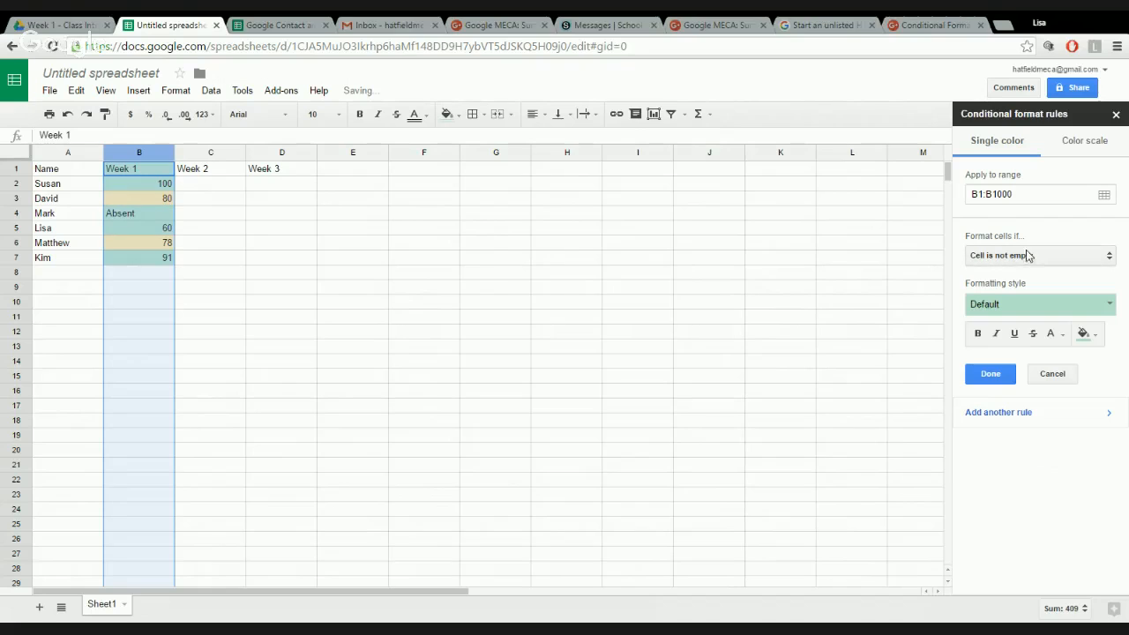
pyautogui.click(1032, 256)
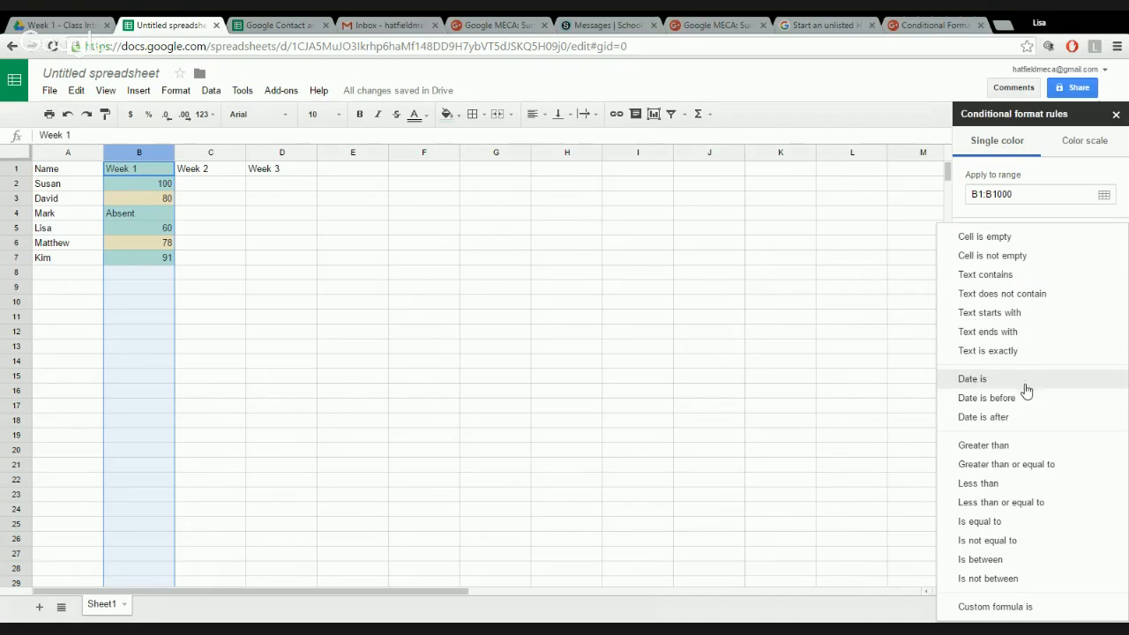
pyautogui.click(1018, 503)
pyautogui.click(1044, 282)
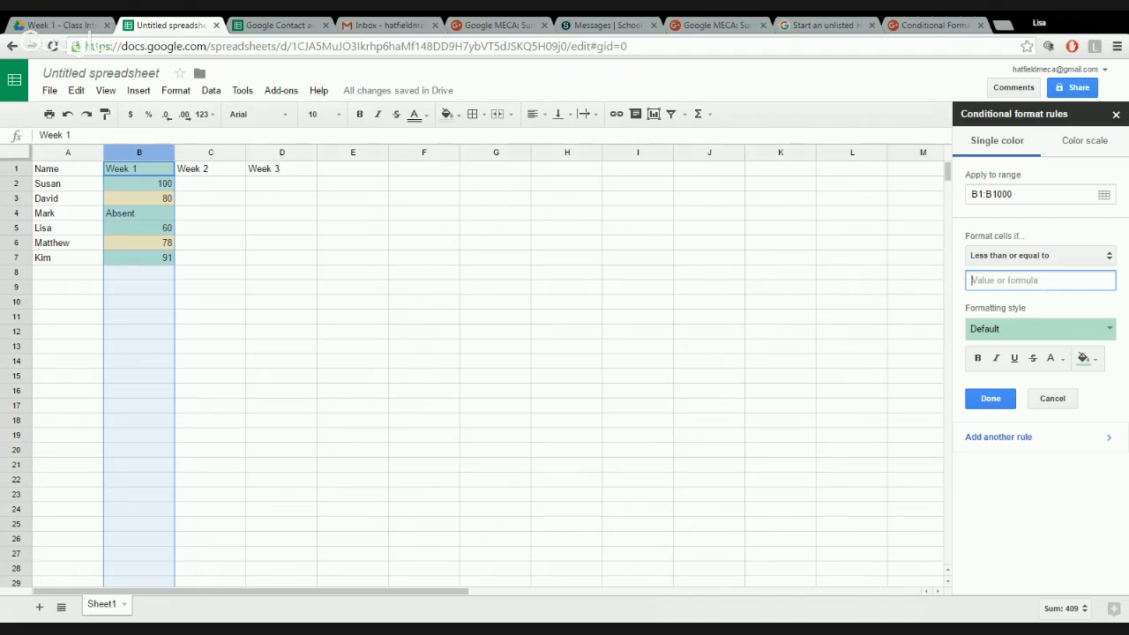
pyautogui.write('69')
pyautogui.click(1041, 328)
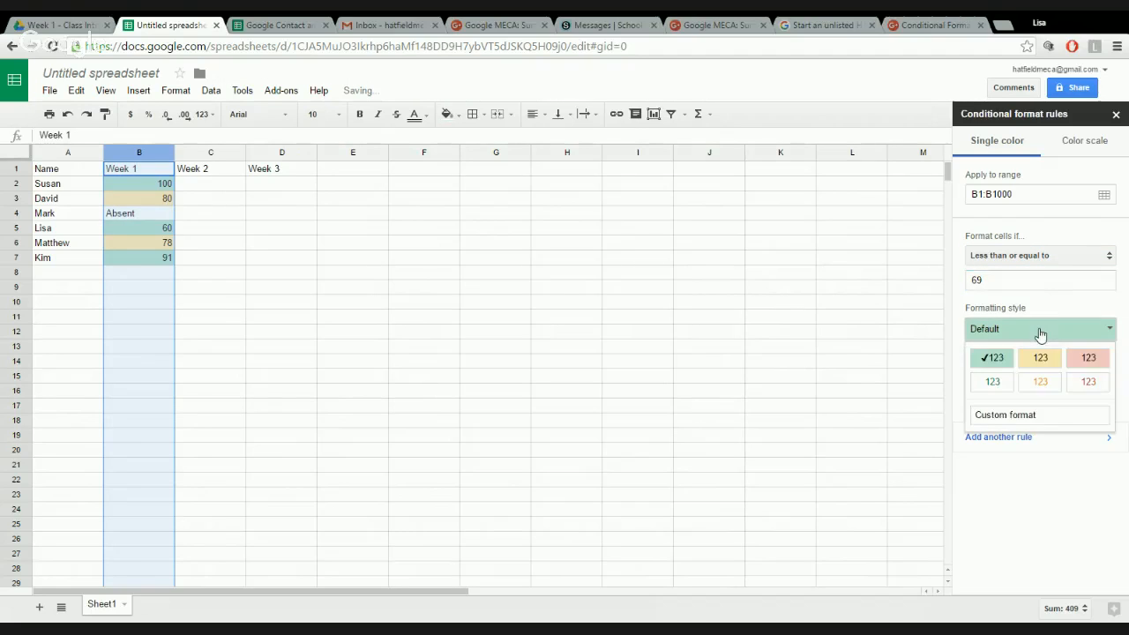
pyautogui.click(1087, 360)
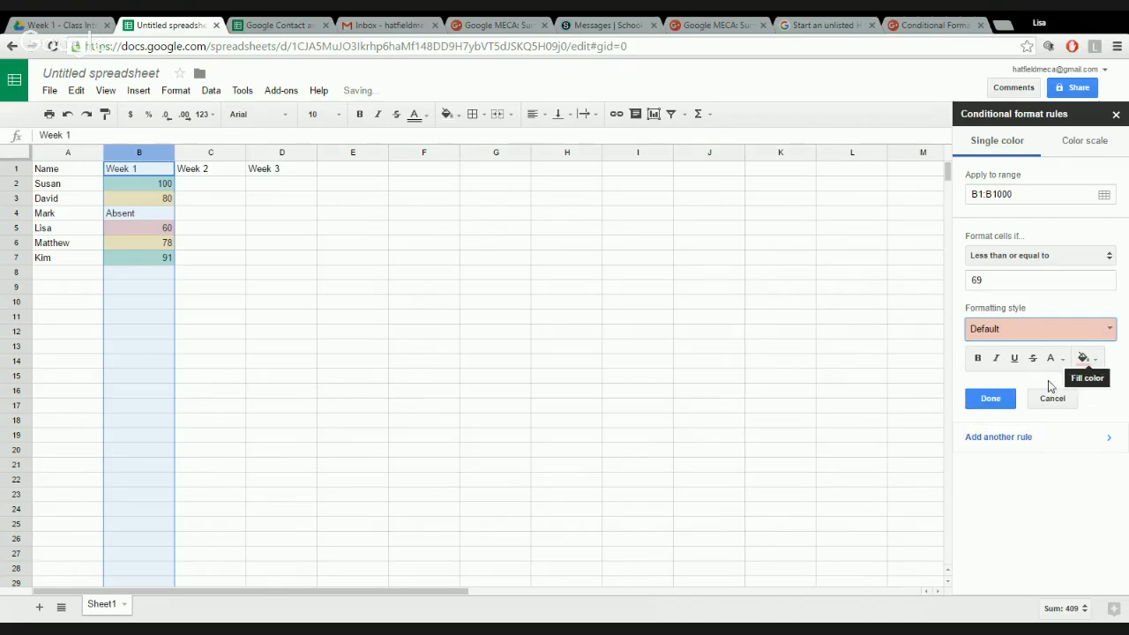
pyautogui.click(1000, 398)
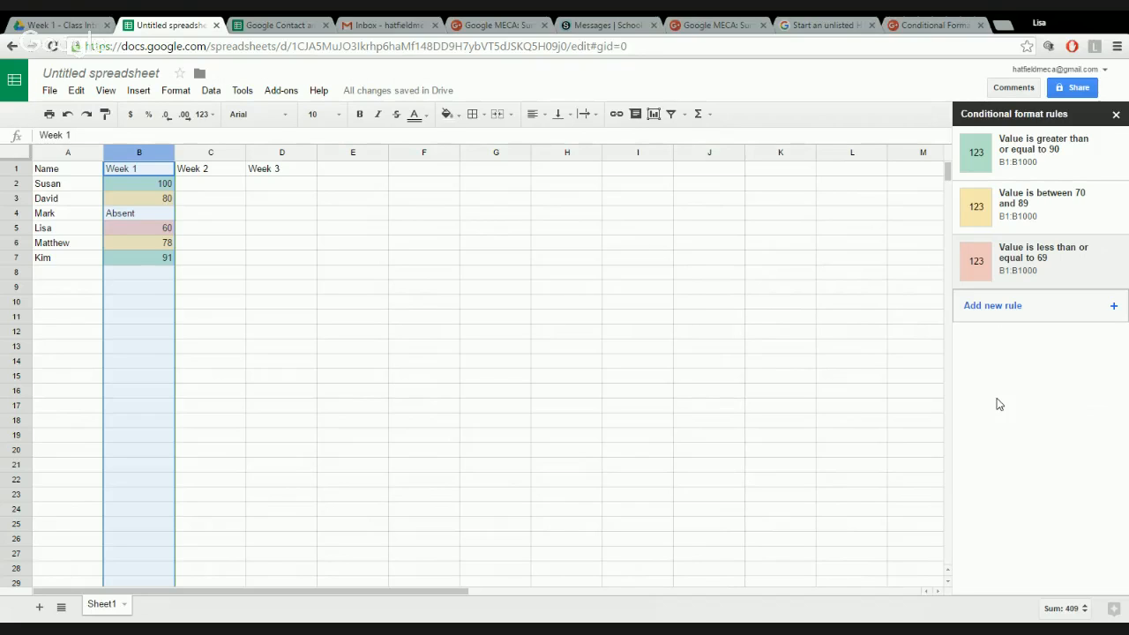
# Start another rule for B1:B1000 with the condition that the text is exactly "Absent"
pyautogui.click(988, 305)
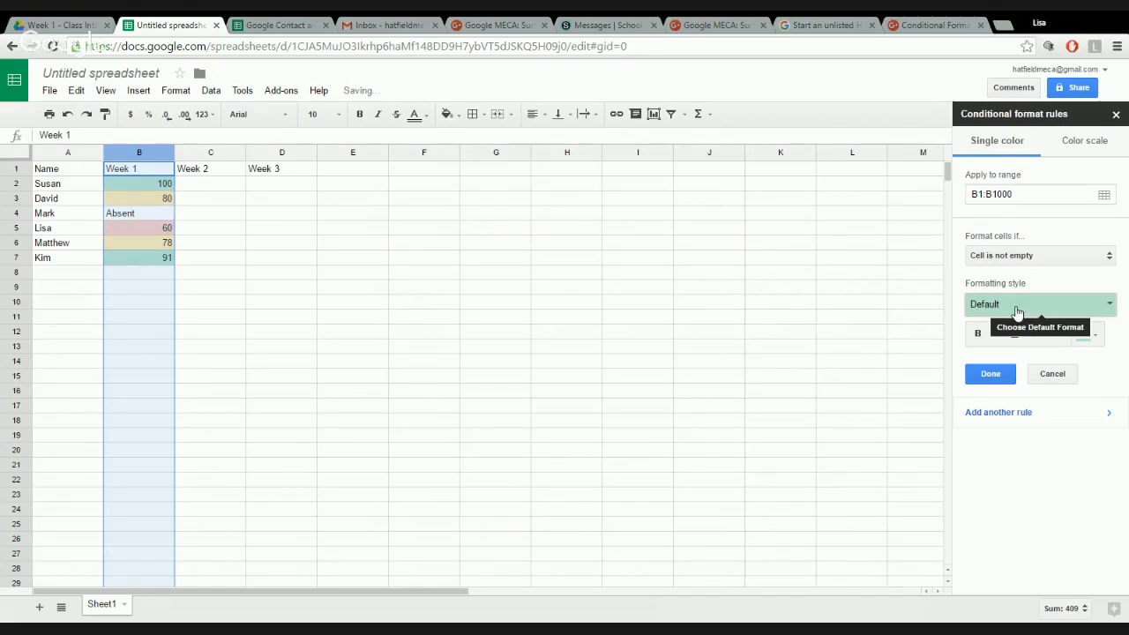
pyautogui.click(1058, 258)
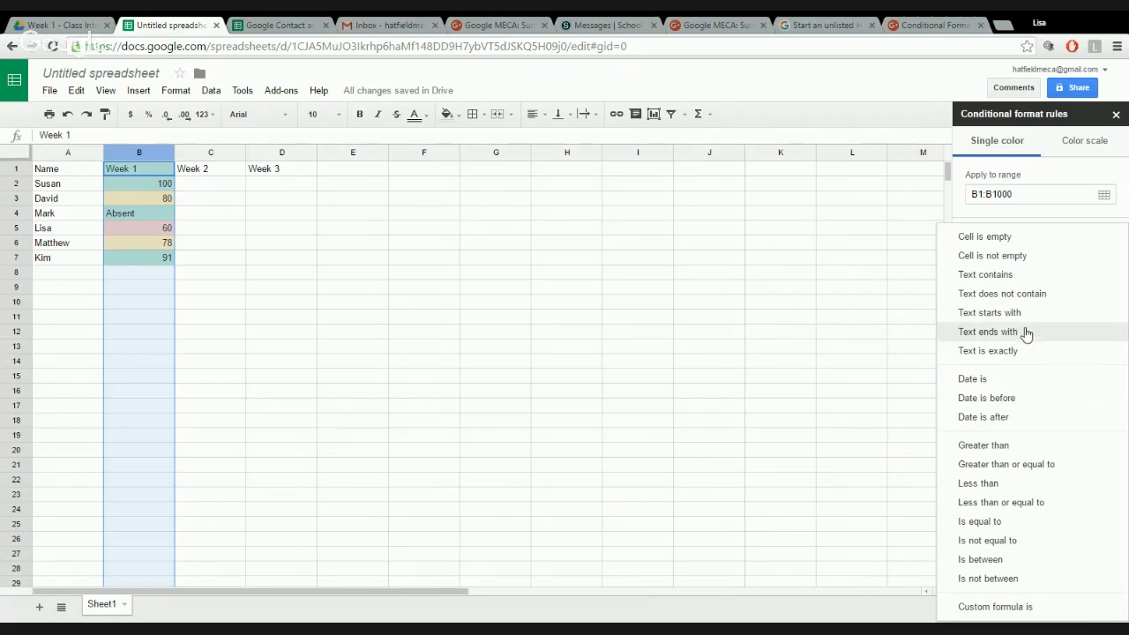
pyautogui.click(1012, 352)
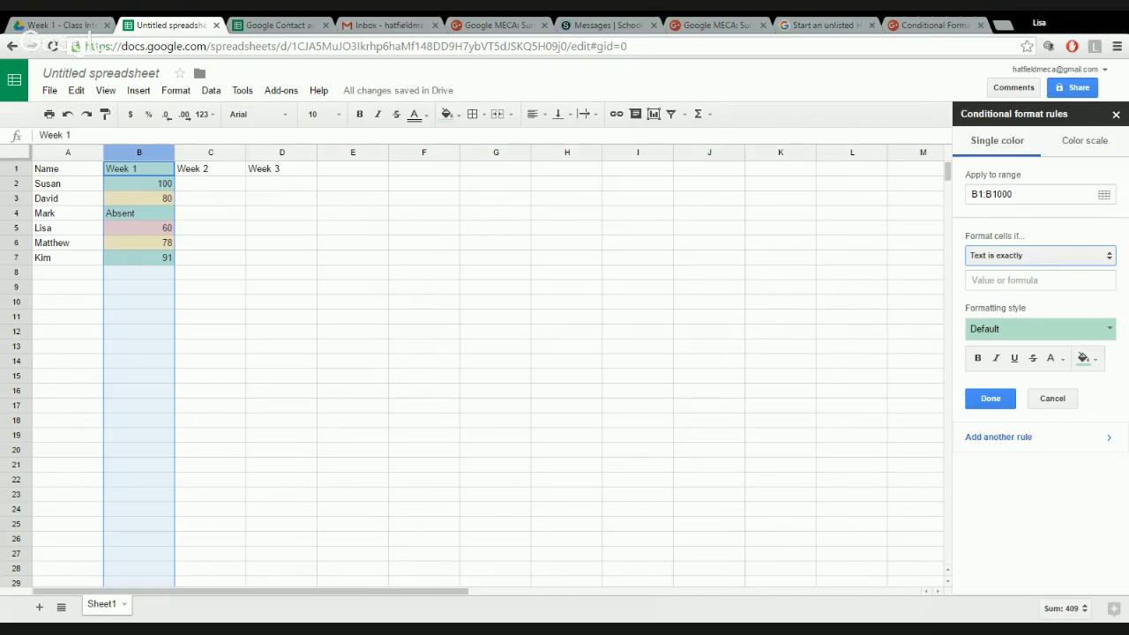
pyautogui.click(1016, 281)
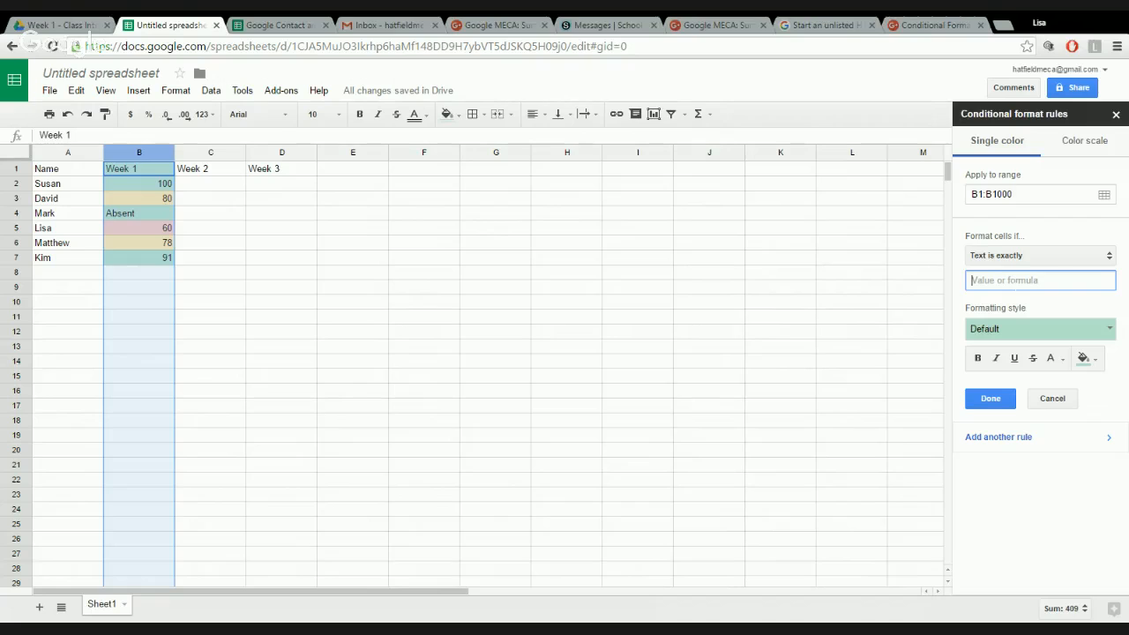
pyautogui.write('Absent')
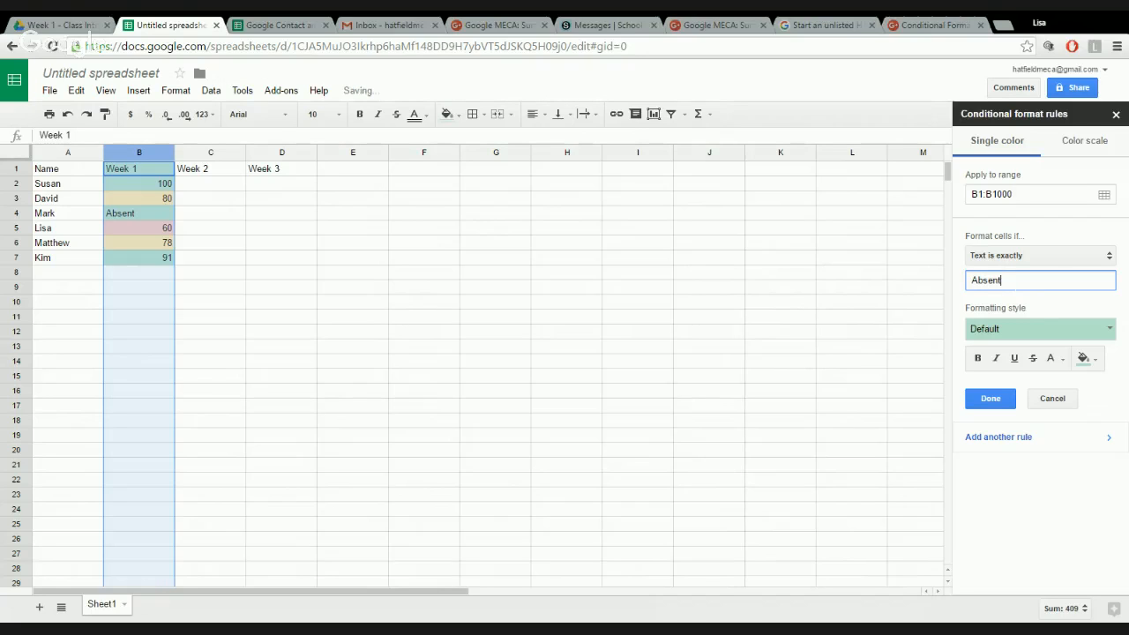
# Give the "Absent" rule a custom format with bright red fill and bold italic text, and save it
pyautogui.click(1090, 326)
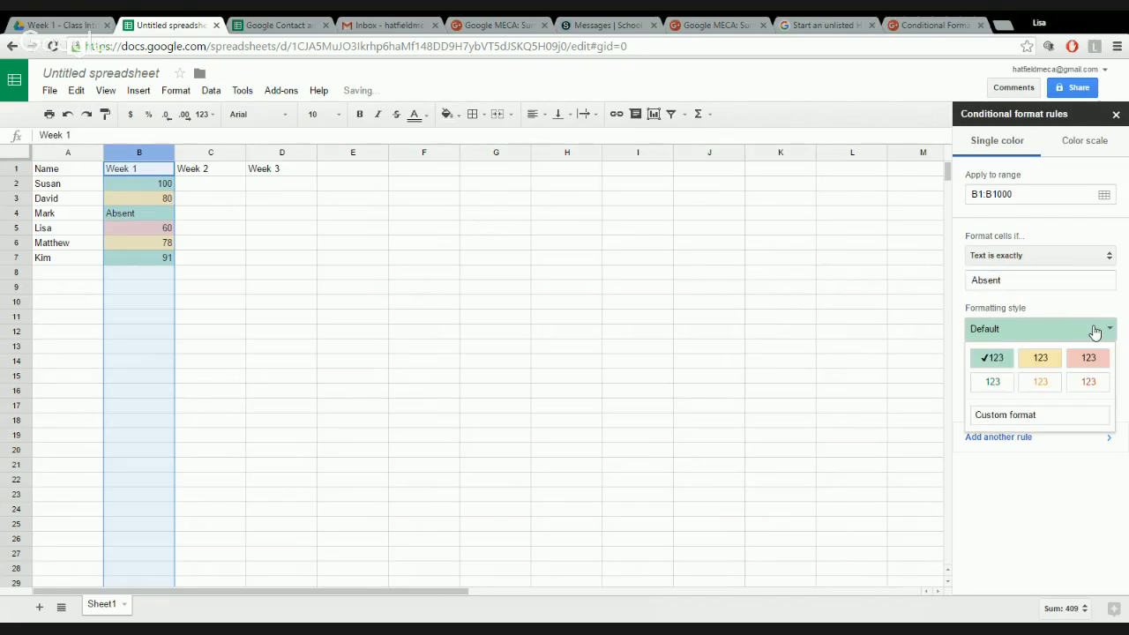
pyautogui.click(1041, 486)
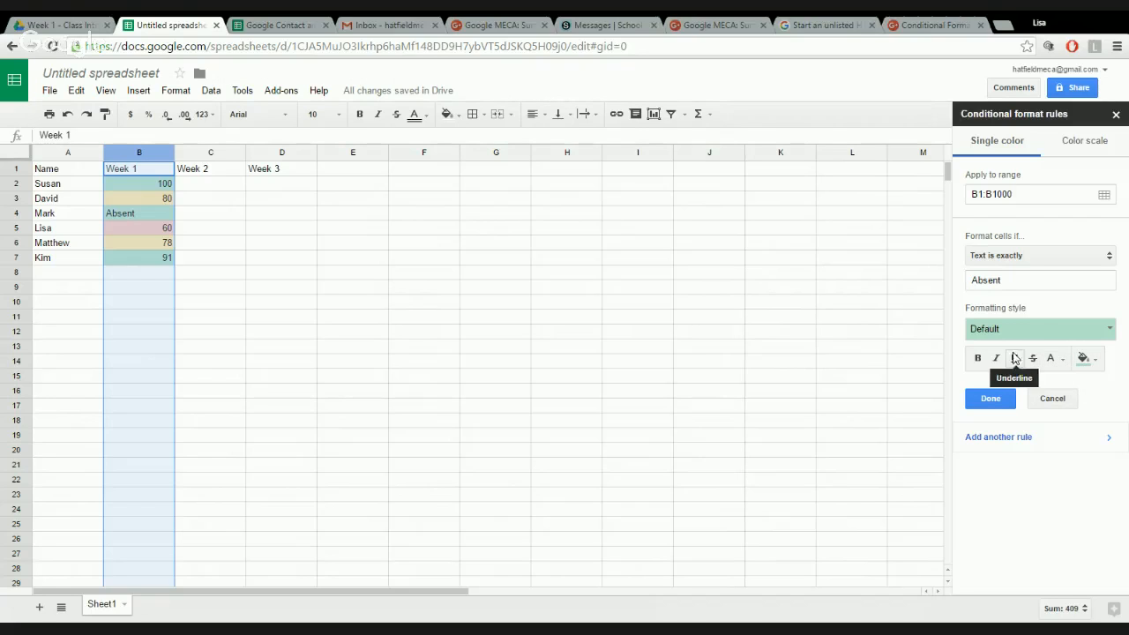
pyautogui.click(1084, 358)
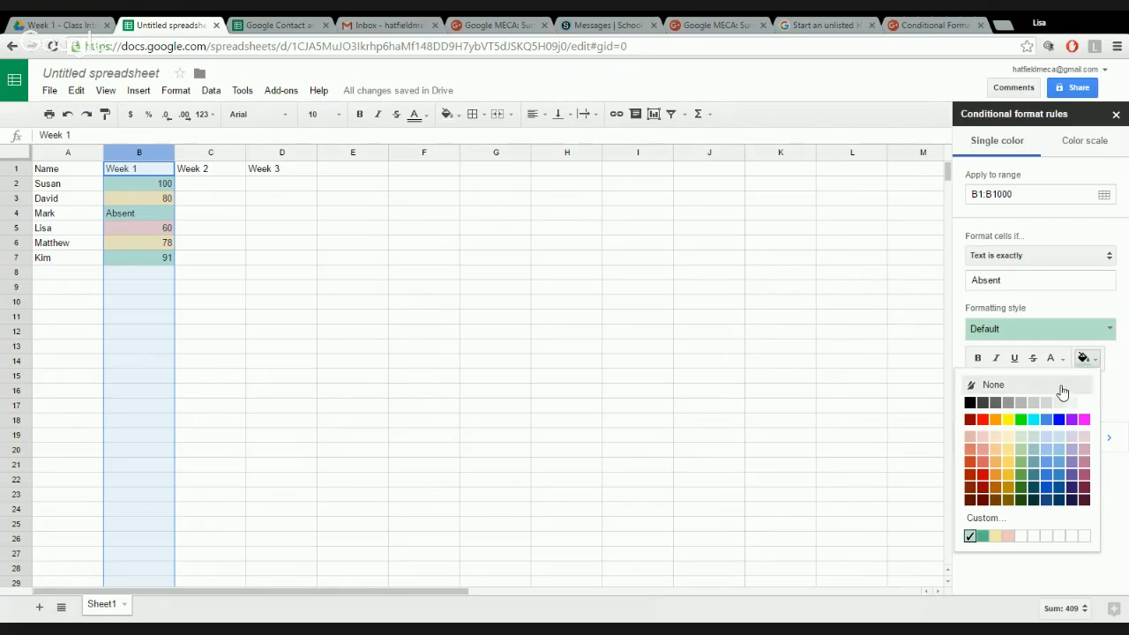
pyautogui.click(983, 420)
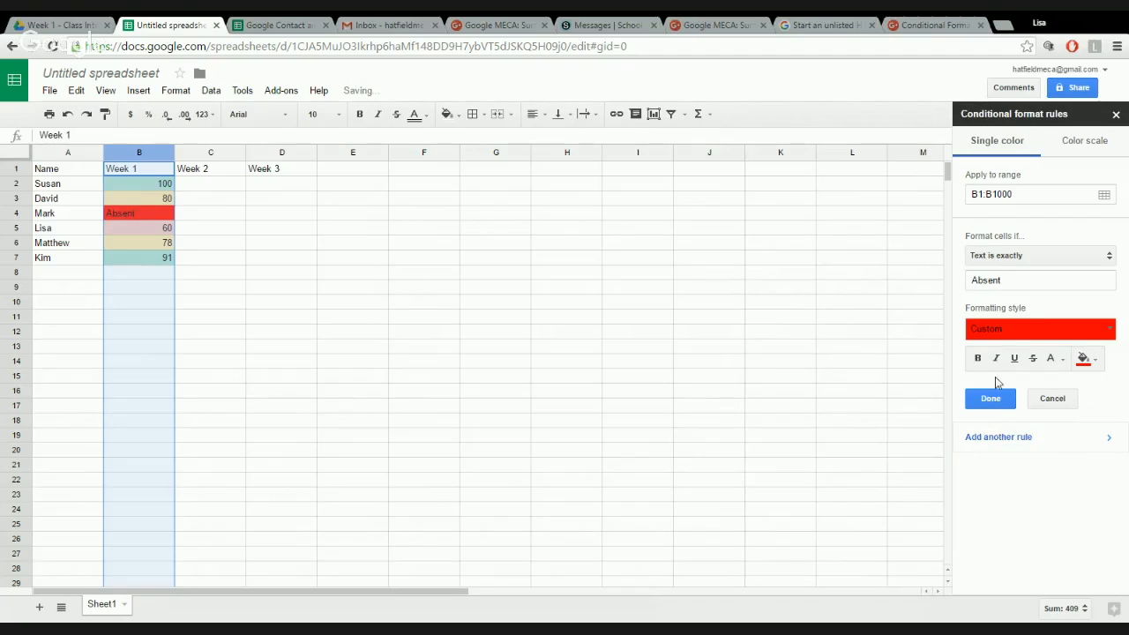
pyautogui.click(978, 360)
pyautogui.click(996, 359)
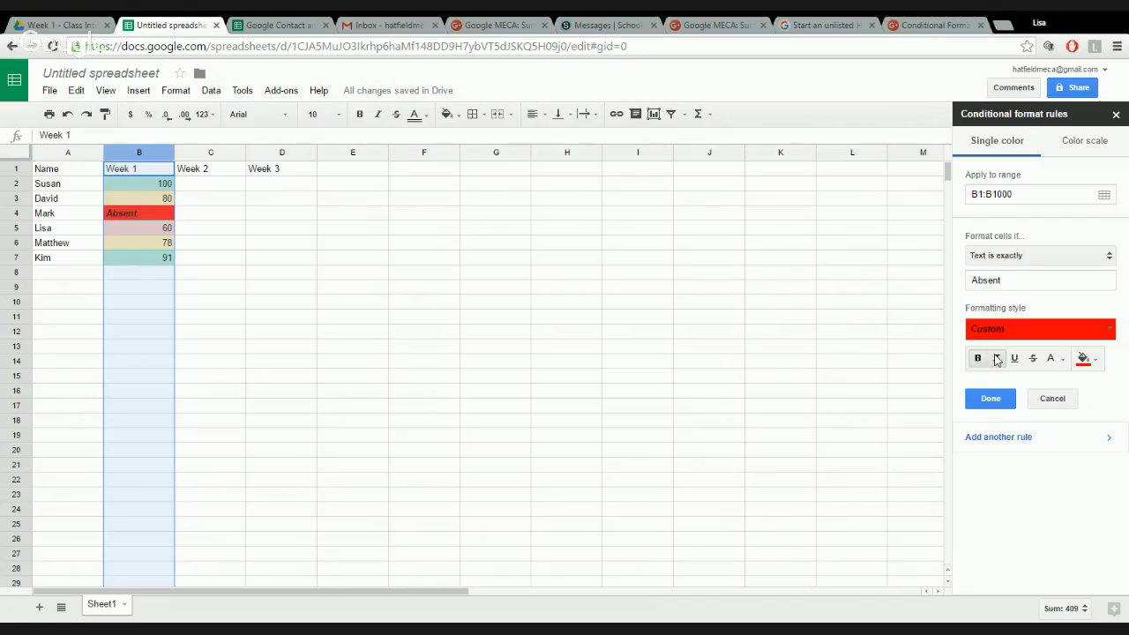
pyautogui.click(994, 403)
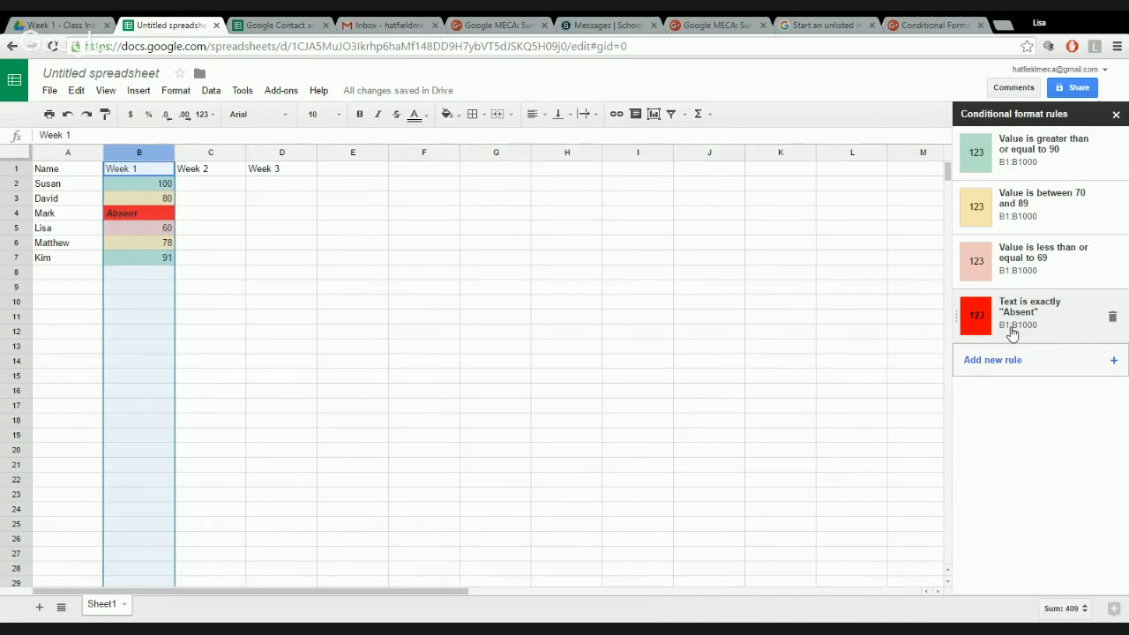
# Reselect the Week 1 column, review the settings of its greater-than-or-equal-to-90 rule, and cancel editing
pyautogui.click(190, 342)
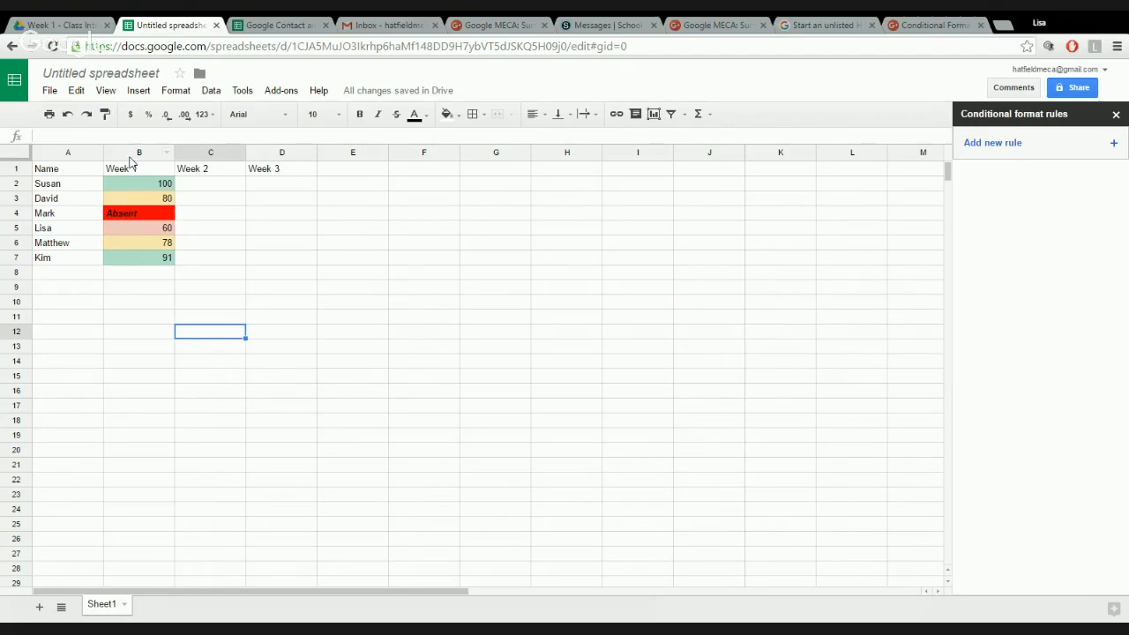
pyautogui.click(131, 155)
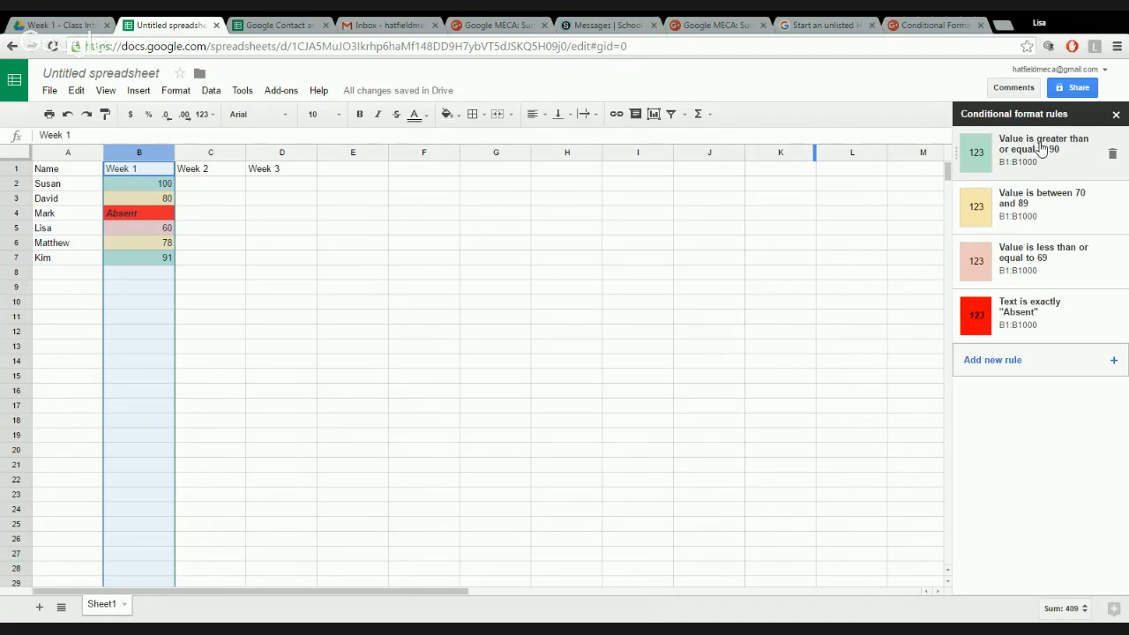
pyautogui.click(1076, 169)
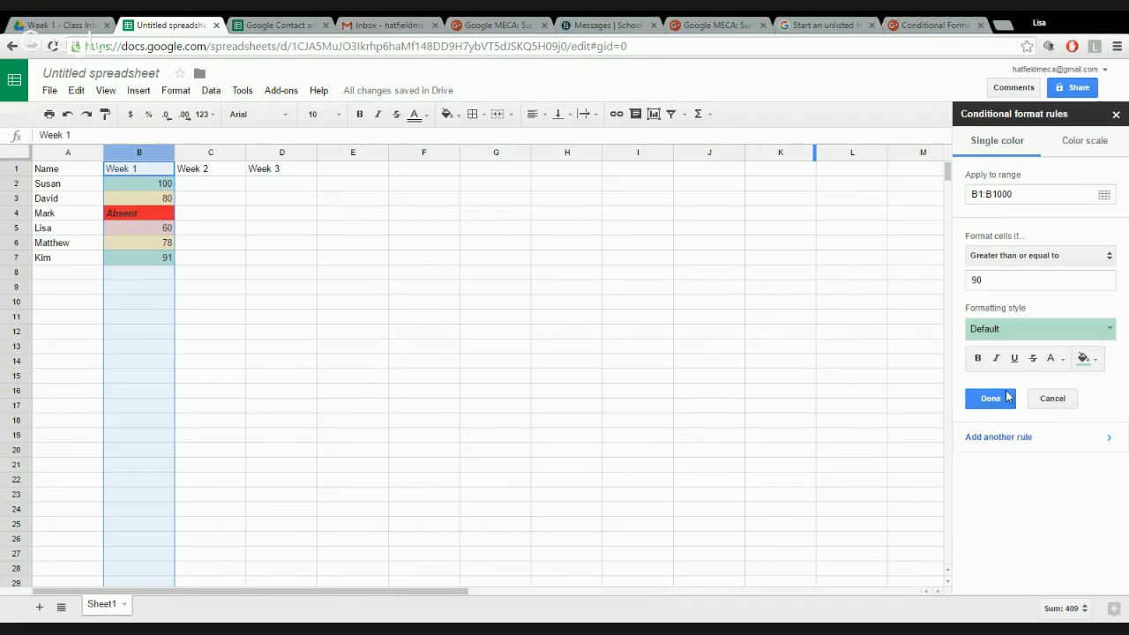
pyautogui.click(1053, 400)
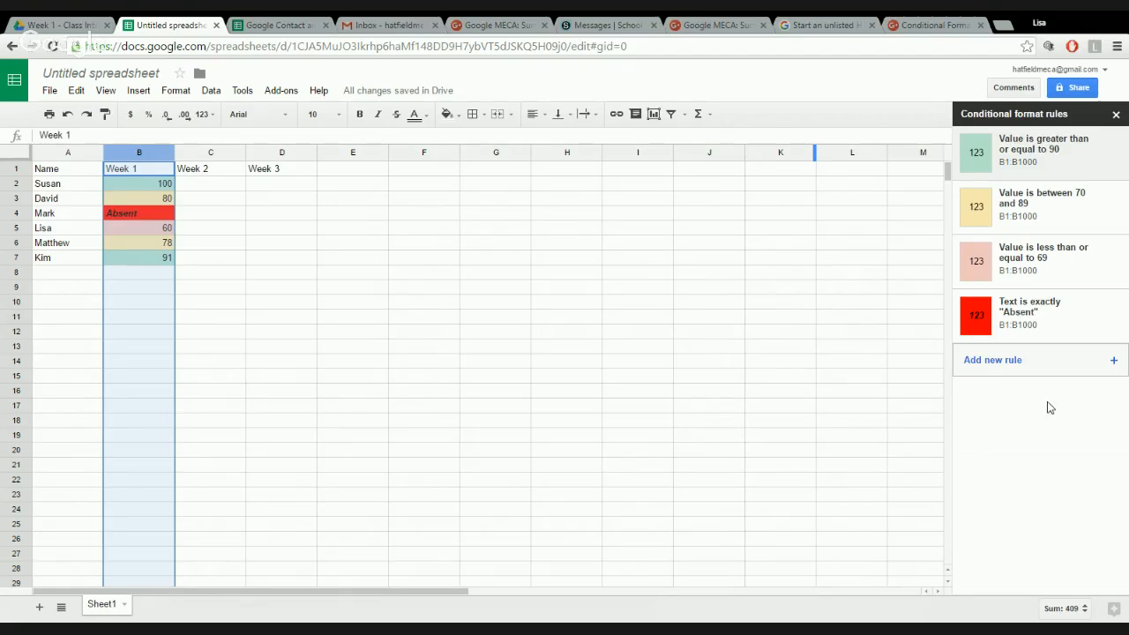
pyautogui.click(526, 302)
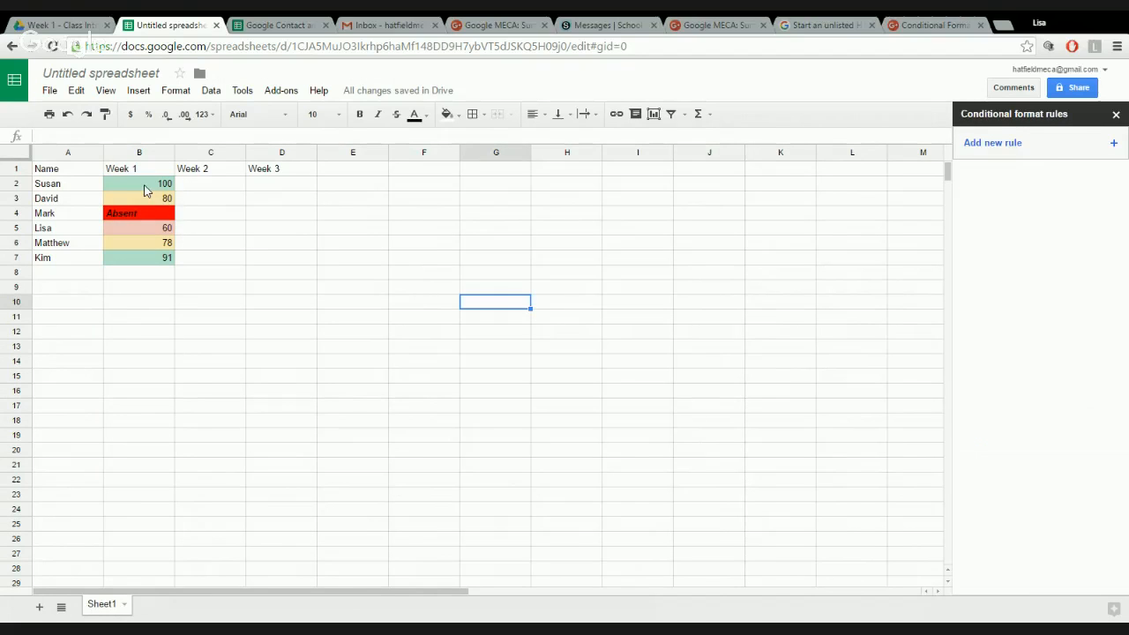
# Fill the Week 1 results in B2:B7 across into C2:C7 so the conditional formatting rules also cover Week 2
pyautogui.moveTo(144, 187); pyautogui.dragTo(144, 257)
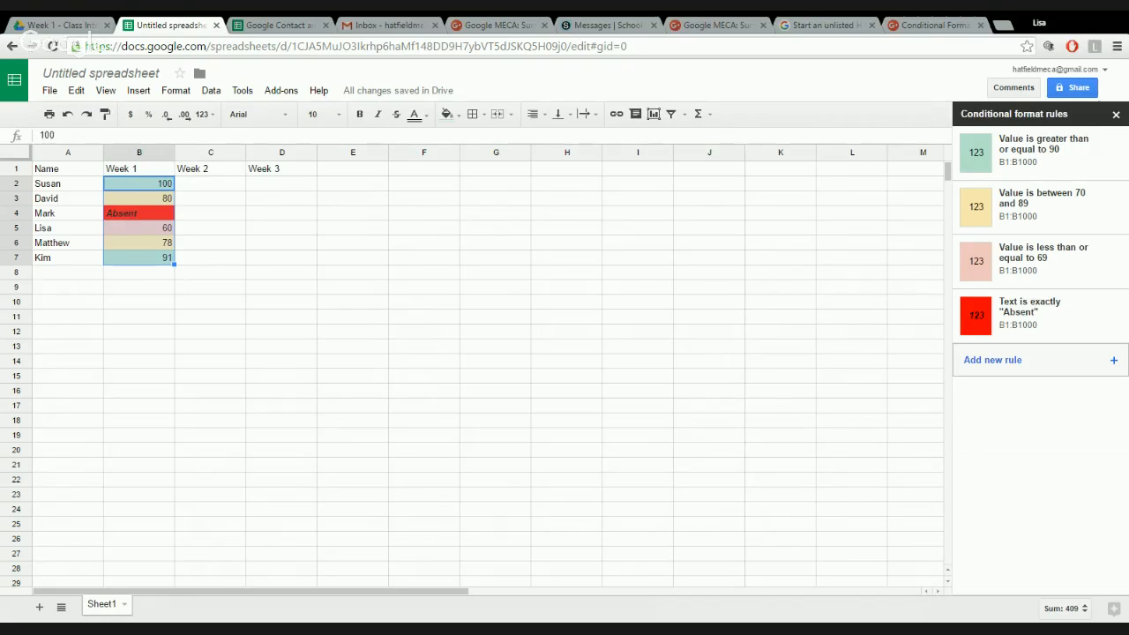
pyautogui.moveTo(229, 265); pyautogui.dragTo(229, 269)
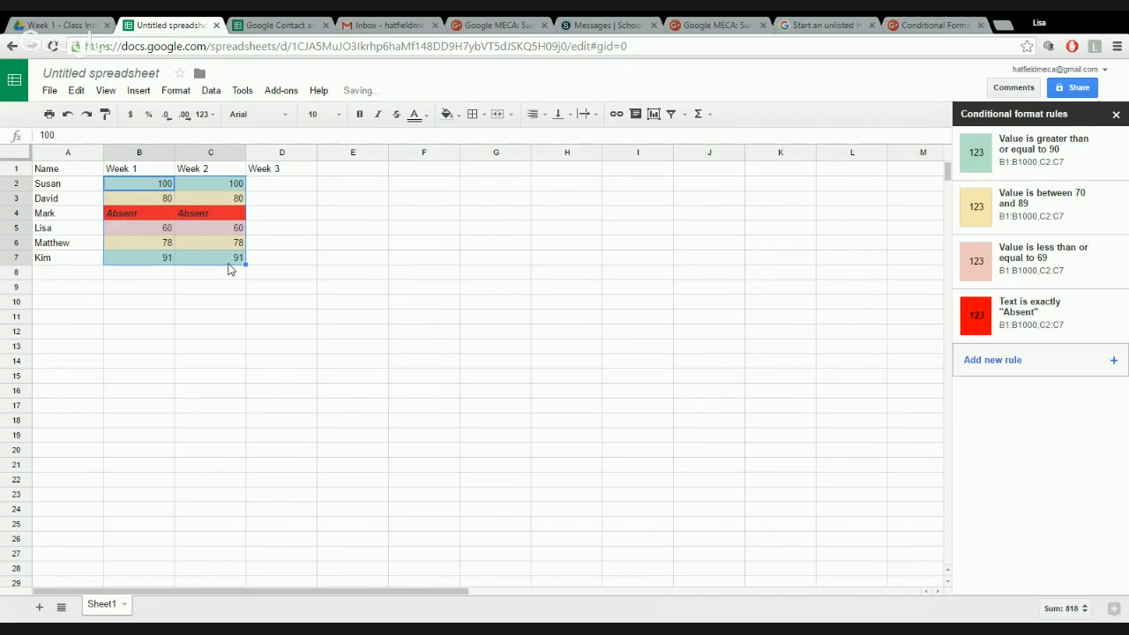
pyautogui.click(232, 288)
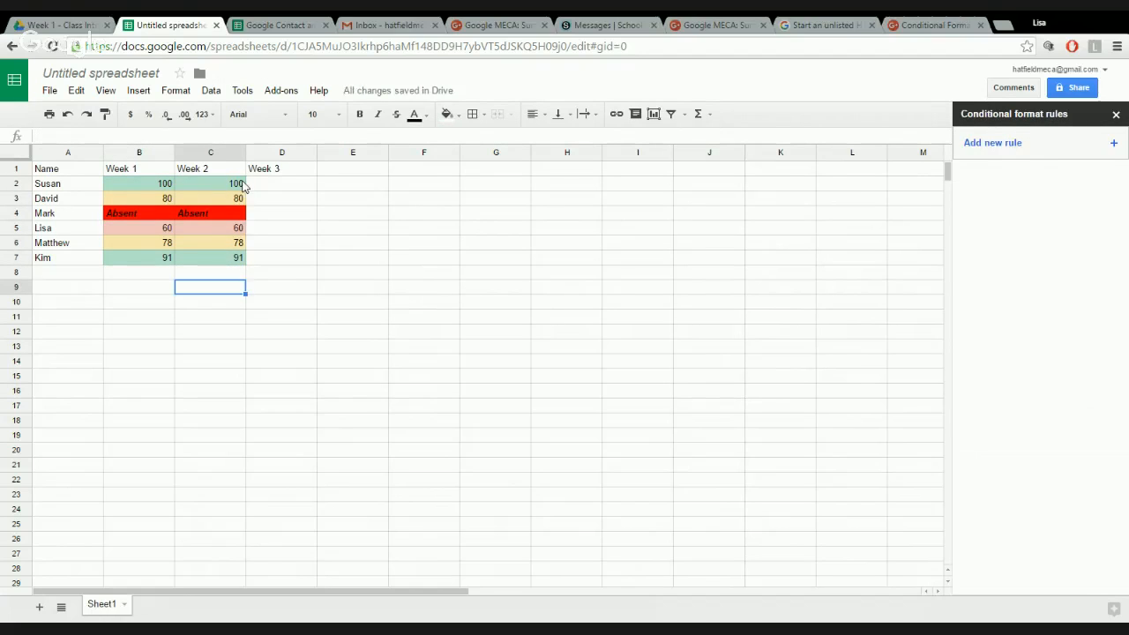
# Clear the copied values from C2:C7 under Week 2, keeping the conditional formatting rules
pyautogui.click(245, 185)
pyautogui.moveTo(239, 230); pyautogui.dragTo(236, 270)
pyautogui.press('Delete')
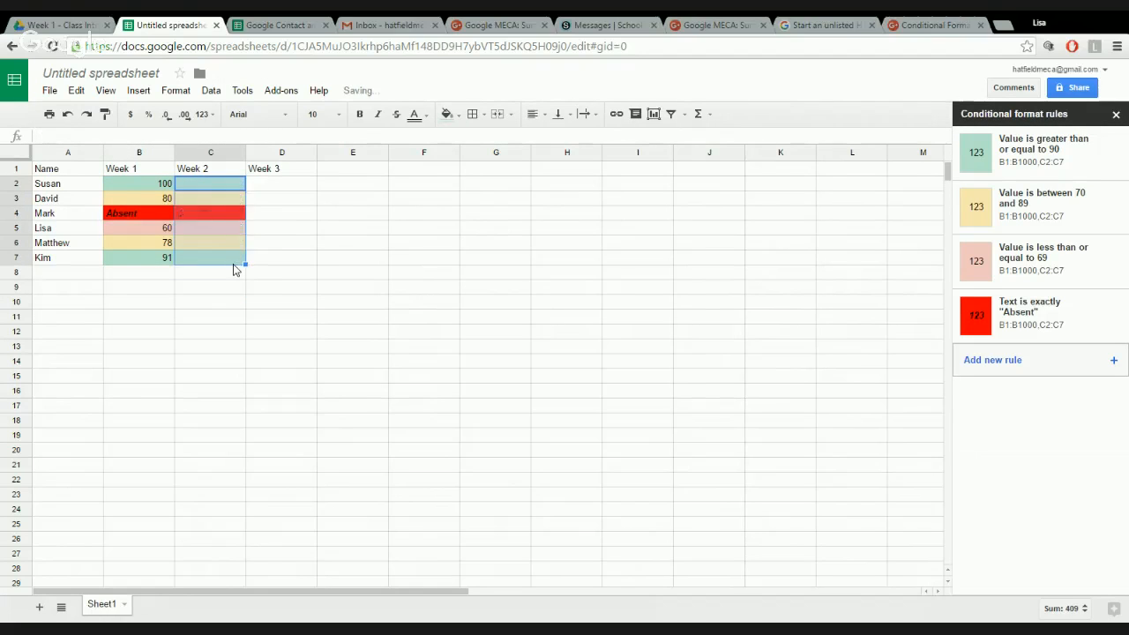
pyautogui.click(269, 288)
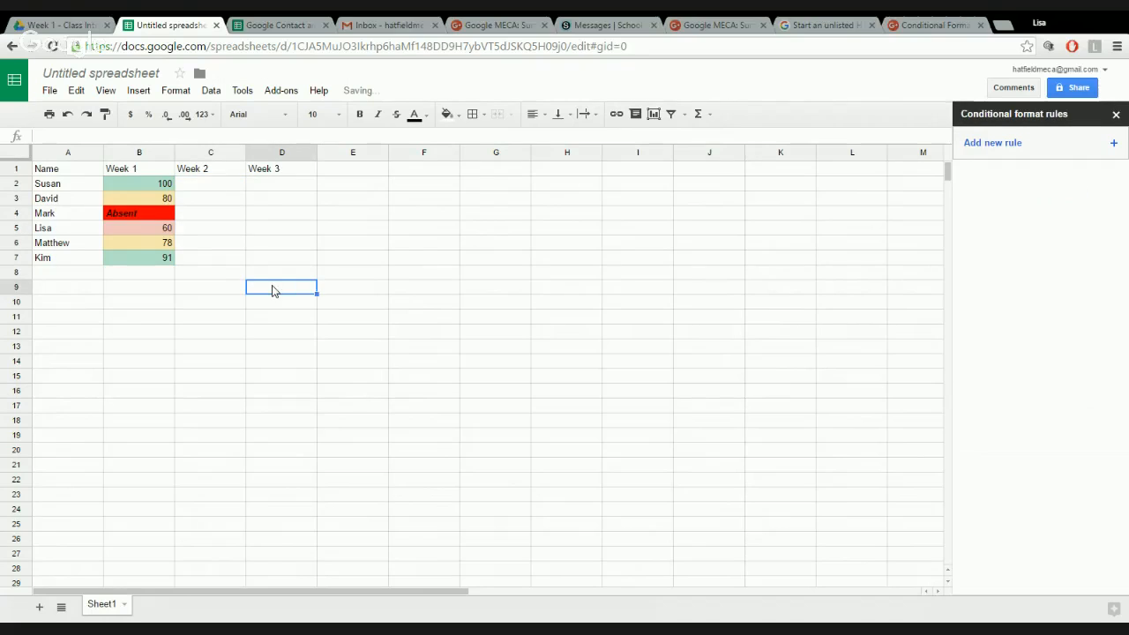
# Enter the Week 2 results Absent, 64, 90, 76, 80 and 100 down cells C2:C7
pyautogui.click(212, 189)
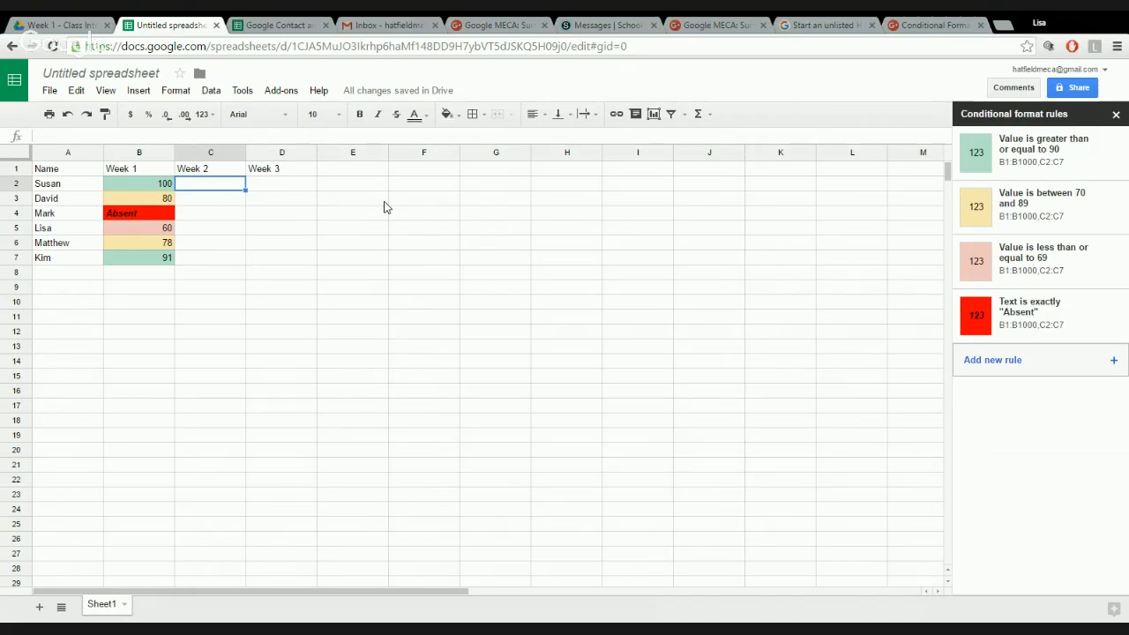
pyautogui.write('Absent')
pyautogui.press('Return')
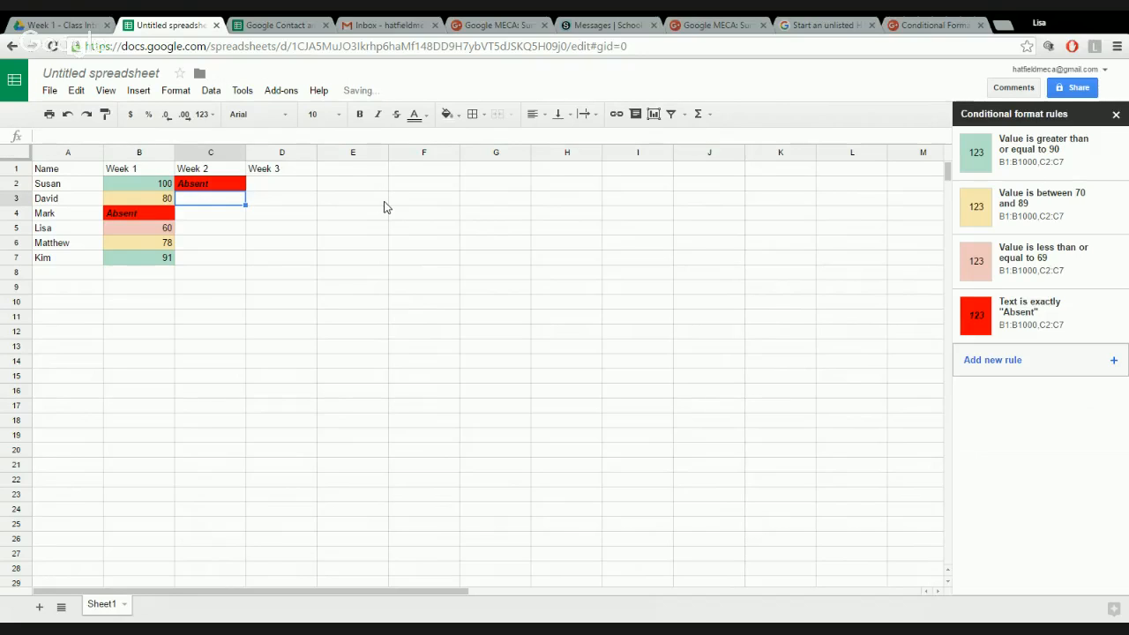
pyautogui.write('64')
pyautogui.press('Return')
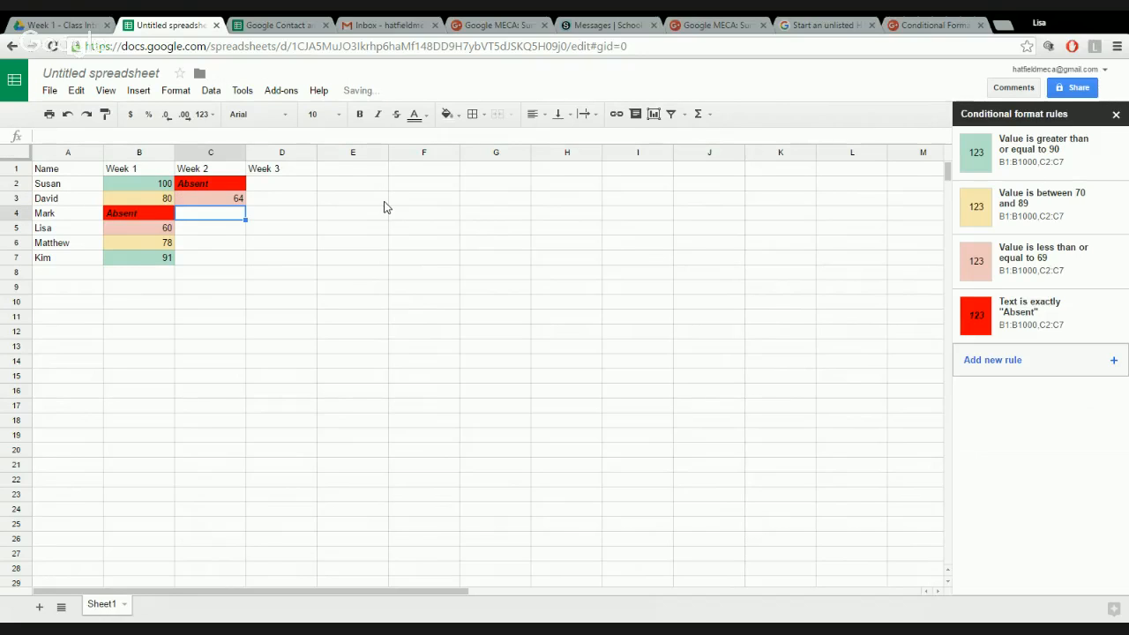
pyautogui.write('90')
pyautogui.press('Return')
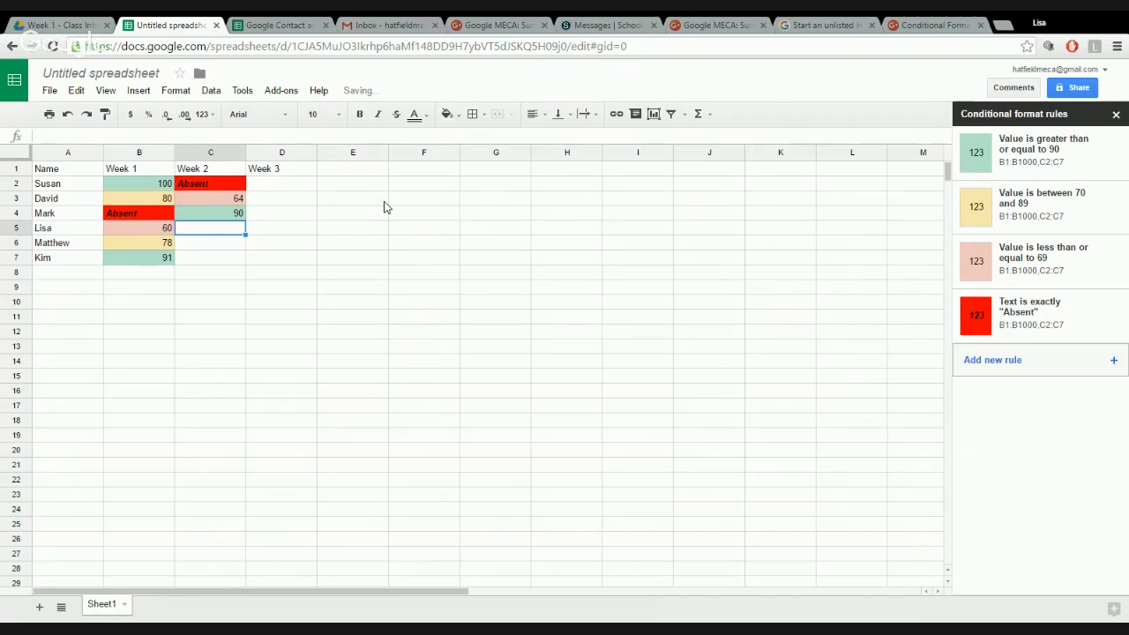
pyautogui.write('76')
pyautogui.press('Return')
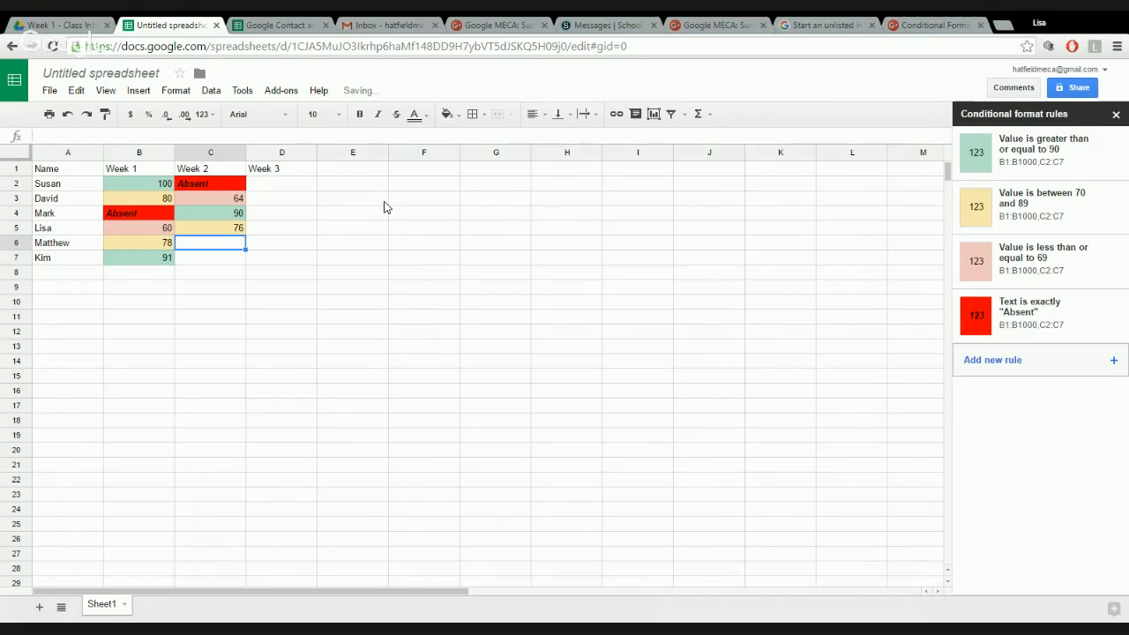
pyautogui.write('80')
pyautogui.press('Return')
pyautogui.write('100')
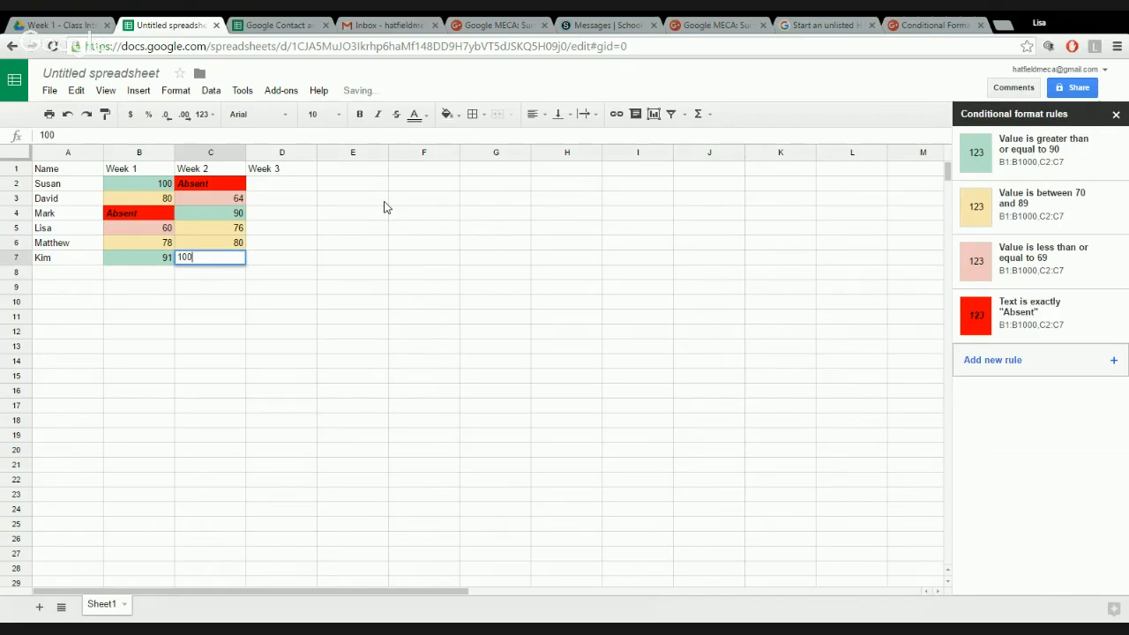
pyautogui.press('Return')
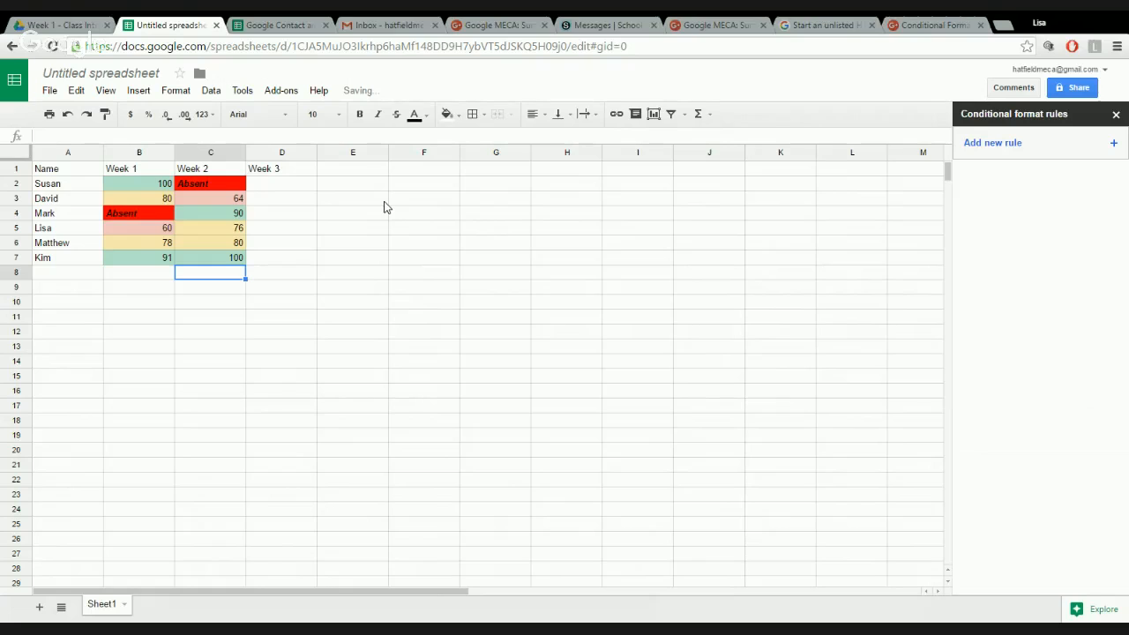